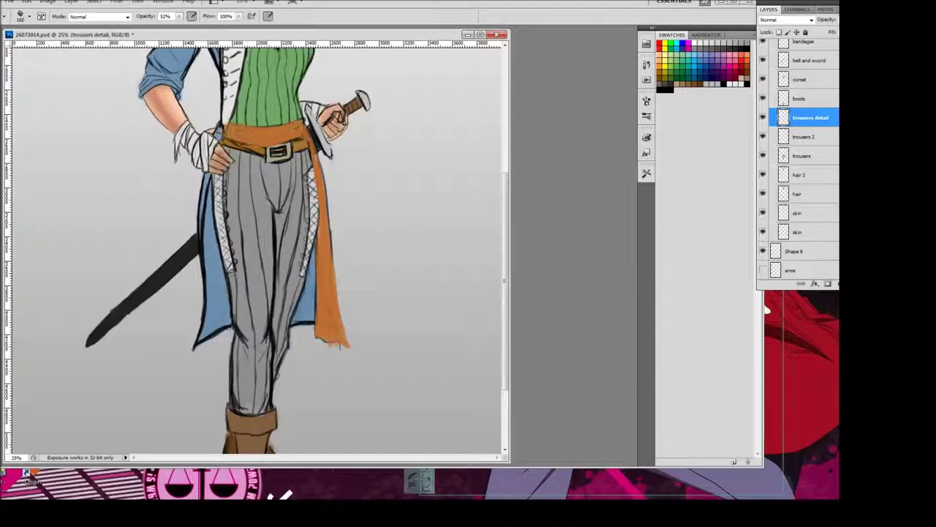
Step: Paint grey shading strokes along the folds and edges of both trouser legs on the trousers detail layer
{"action": "left_click_drag", "start_coordinate": [231, 142], "coordinate": [245, 414]}
{"action": "left_click_drag", "start_coordinate": [282, 209], "coordinate": [292, 322]}
{"action": "left_click_drag", "start_coordinate": [279, 291], "coordinate": [276, 385]}
{"action": "left_click_drag", "start_coordinate": [287, 180], "coordinate": [278, 249]}
{"action": "mouse_move", "coordinate": [243, 174]}
{"action": "left_mouse_down"}
{"action": "mouse_move", "coordinate": [239, 252]}
{"action": "mouse_move", "coordinate": [253, 407]}
{"action": "left_mouse_up"}
{"action": "left_click_drag", "start_coordinate": [287, 223], "coordinate": [292, 188]}
{"action": "left_click_drag", "start_coordinate": [272, 333], "coordinate": [279, 401]}
{"action": "left_click_drag", "start_coordinate": [288, 183], "coordinate": [291, 211]}
{"action": "mouse_move", "coordinate": [303, 151]}
{"action": "left_mouse_down"}
{"action": "mouse_move", "coordinate": [304, 249]}
{"action": "mouse_move", "coordinate": [292, 307]}
{"action": "left_mouse_up"}
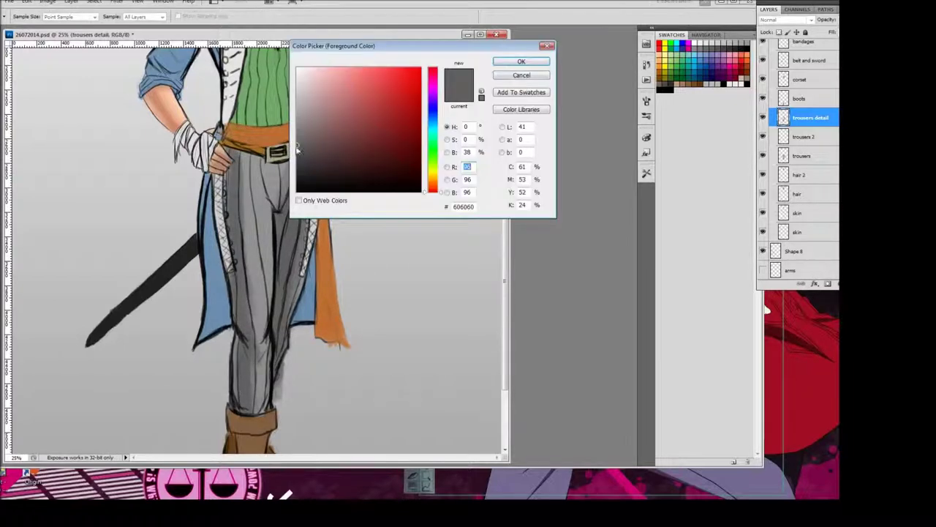
Step: Set a darker grey foreground colour and shade the trousers from the waist down to the calves
{"action": "left_click", "coordinate": [521, 65]}
{"action": "mouse_move", "coordinate": [240, 158]}
{"action": "left_mouse_down"}
{"action": "mouse_move", "coordinate": [243, 333]}
{"action": "mouse_move", "coordinate": [234, 214]}
{"action": "mouse_move", "coordinate": [250, 300]}
{"action": "mouse_move", "coordinate": [258, 303]}
{"action": "mouse_move", "coordinate": [257, 249]}
{"action": "mouse_move", "coordinate": [262, 312]}
{"action": "left_mouse_up"}
{"action": "left_click_drag", "start_coordinate": [281, 162], "coordinate": [285, 299]}
{"action": "left_click_drag", "start_coordinate": [282, 191], "coordinate": [285, 278]}
{"action": "mouse_move", "coordinate": [300, 163]}
{"action": "left_mouse_down"}
{"action": "mouse_move", "coordinate": [281, 342]}
{"action": "mouse_move", "coordinate": [297, 185]}
{"action": "left_mouse_up"}
{"action": "left_click_drag", "start_coordinate": [277, 268], "coordinate": [284, 381]}
{"action": "left_click_drag", "start_coordinate": [300, 226], "coordinate": [278, 357]}
{"action": "left_click_drag", "start_coordinate": [297, 179], "coordinate": [300, 295]}
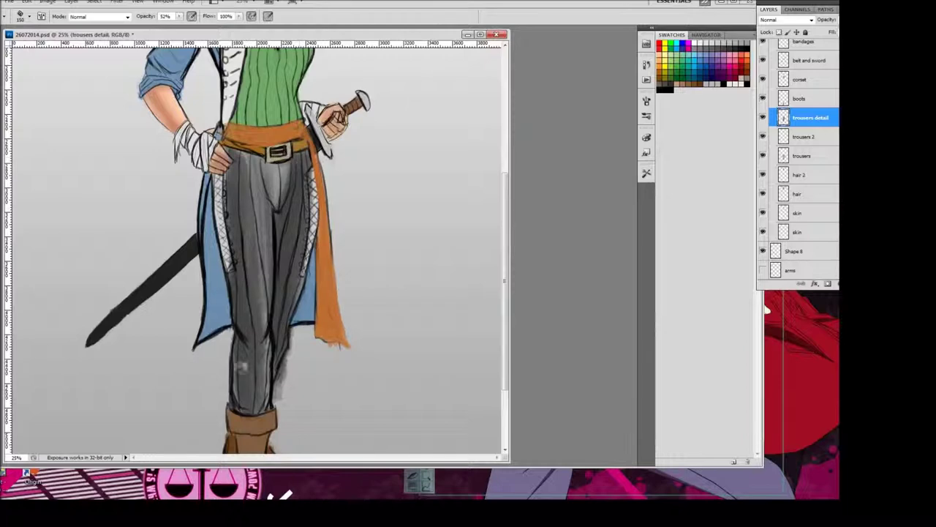
Step: Pick a near-black grey and deepen the shadows along the trouser seams, crotch and lower leg with a 150 px brush
{"action": "left_click", "coordinate": [299, 168]}
{"action": "key", "text": "Return"}
{"action": "left_click_drag", "start_coordinate": [233, 147], "coordinate": [249, 406]}
{"action": "left_click_drag", "start_coordinate": [247, 338], "coordinate": [252, 424]}
{"action": "left_click_drag", "start_coordinate": [255, 172], "coordinate": [251, 409]}
{"action": "mouse_move", "coordinate": [286, 170]}
{"action": "left_mouse_down"}
{"action": "mouse_move", "coordinate": [278, 414]}
{"action": "mouse_move", "coordinate": [271, 221]}
{"action": "left_mouse_up"}
{"action": "left_click_drag", "start_coordinate": [263, 160], "coordinate": [268, 217]}
{"action": "mouse_move", "coordinate": [250, 254]}
{"action": "left_mouse_down"}
{"action": "mouse_move", "coordinate": [263, 212]}
{"action": "mouse_move", "coordinate": [279, 362]}
{"action": "left_mouse_up"}
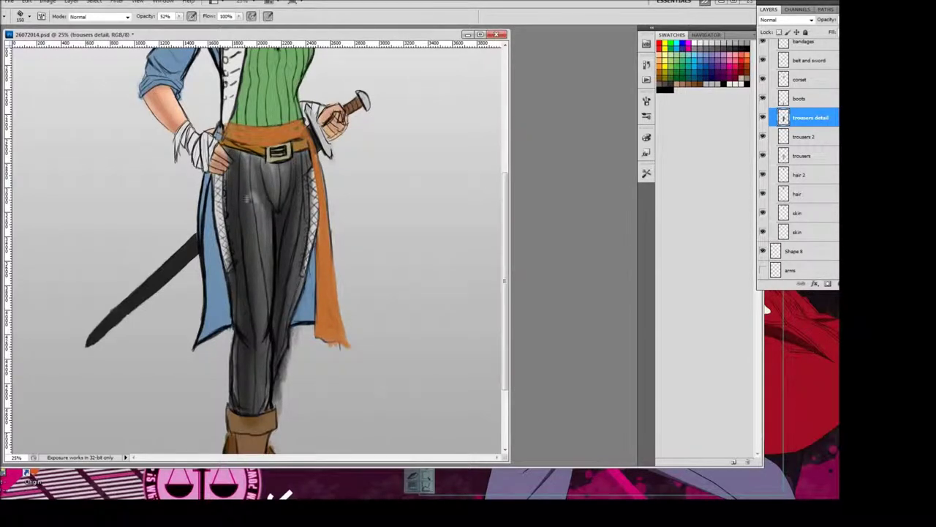
Step: Darken the outer hip, the calf and the leg beside the orange sash, and shade the length of the other leg
{"action": "left_click_drag", "start_coordinate": [231, 163], "coordinate": [228, 212]}
{"action": "left_click_drag", "start_coordinate": [233, 344], "coordinate": [249, 410]}
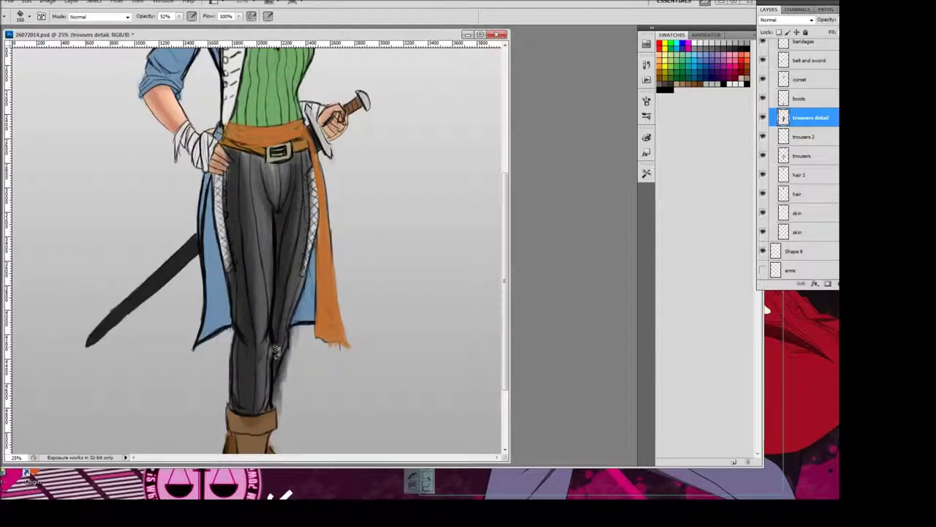
{"action": "left_click_drag", "start_coordinate": [300, 201], "coordinate": [292, 329]}
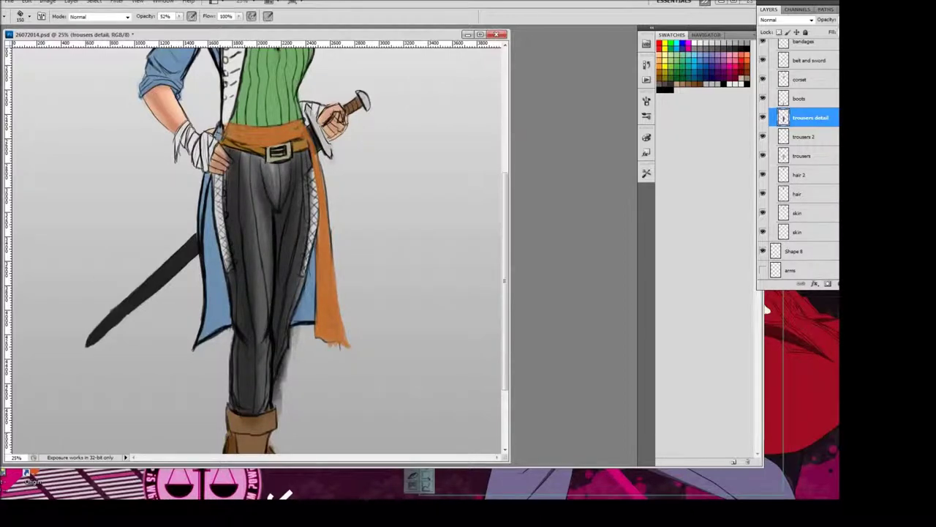
{"action": "key", "text": "Return"}
{"action": "left_click_drag", "start_coordinate": [292, 223], "coordinate": [273, 384]}
{"action": "left_click_drag", "start_coordinate": [242, 155], "coordinate": [256, 362]}
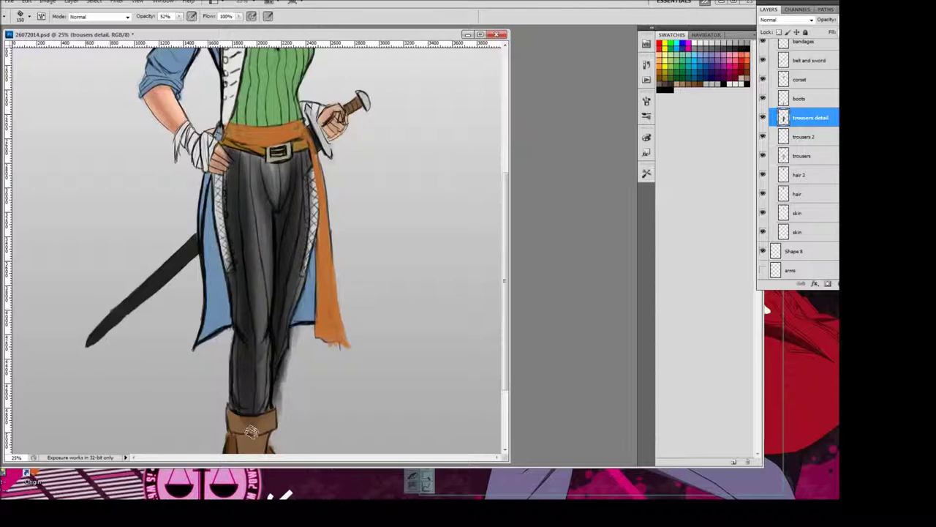
Step: Blend broader shading down both trouser legs with a 250 px brush and clean up the spill beside the lower legs
{"action": "key", "text": "ctrl+minus"}
{"action": "mouse_move", "coordinate": [191, 314]}
{"action": "left_mouse_down"}
{"action": "mouse_move", "coordinate": [191, 406]}
{"action": "mouse_move", "coordinate": [198, 384]}
{"action": "left_mouse_up"}
{"action": "left_click_drag", "start_coordinate": [162, 325], "coordinate": [163, 373]}
{"action": "key", "text": "Return"}
{"action": "mouse_move", "coordinate": [203, 213]}
{"action": "left_mouse_down"}
{"action": "mouse_move", "coordinate": [198, 357]}
{"action": "mouse_move", "coordinate": [187, 347]}
{"action": "left_mouse_up"}
{"action": "key", "text": "Return"}
{"action": "left_click_drag", "start_coordinate": [172, 211], "coordinate": [174, 373]}
{"action": "left_click_drag", "start_coordinate": [201, 220], "coordinate": [204, 314]}
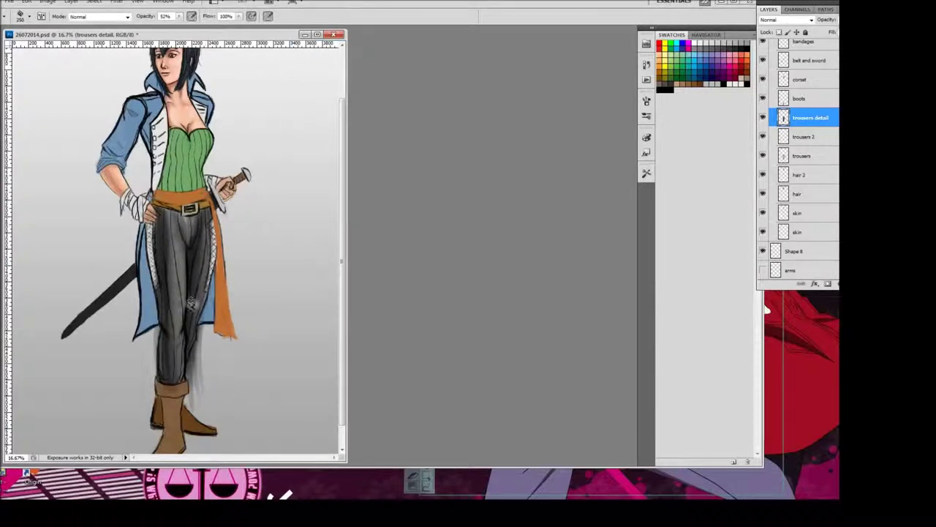
{"action": "mouse_move", "coordinate": [199, 360]}
{"action": "left_mouse_down"}
{"action": "mouse_move", "coordinate": [195, 404]}
{"action": "mouse_move", "coordinate": [204, 351]}
{"action": "left_mouse_up"}
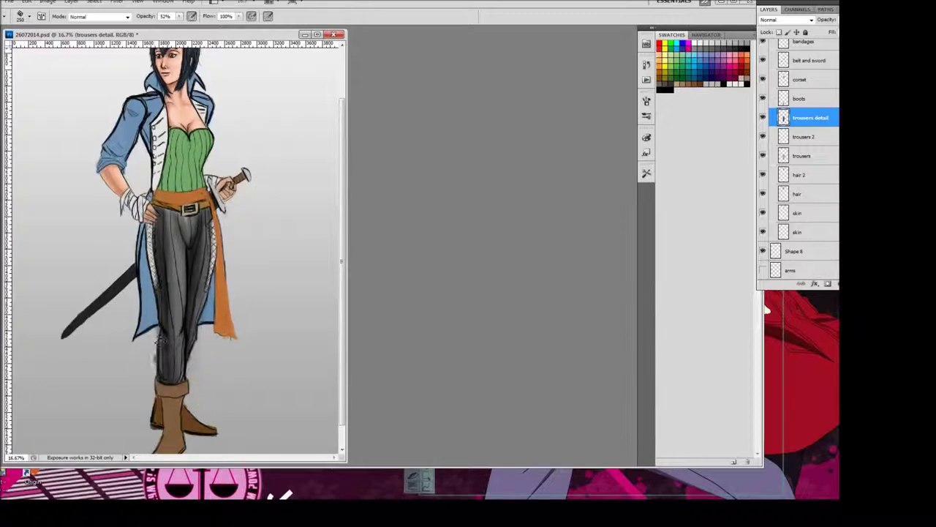
Step: Switch to another brush preset and paint texture over the thighs with it at 500 px
{"action": "left_click", "coordinate": [30, 16]}
{"action": "scroll", "coordinate": [62, 161], "scroll_direction": "up", "scroll_amount": 1}
{"action": "double_click", "coordinate": [44, 144]}
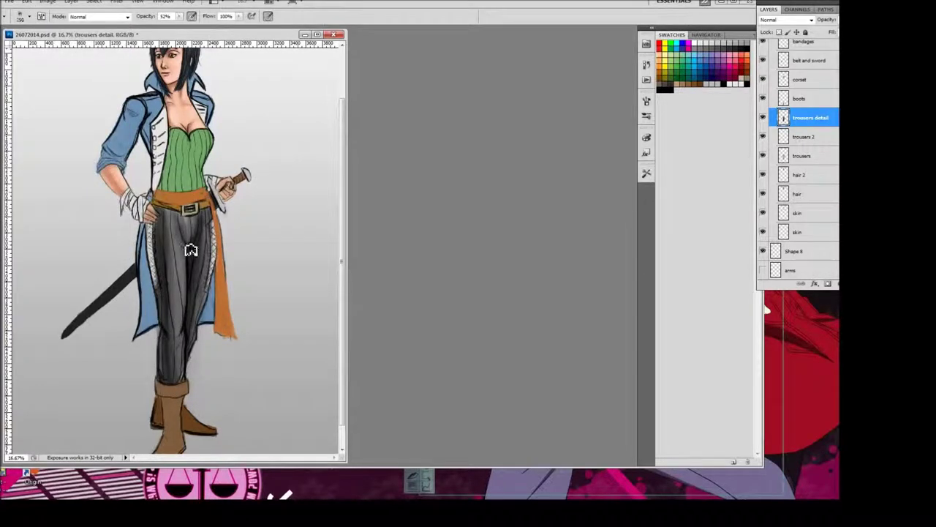
{"action": "left_click_drag", "start_coordinate": [165, 304], "coordinate": [172, 234]}
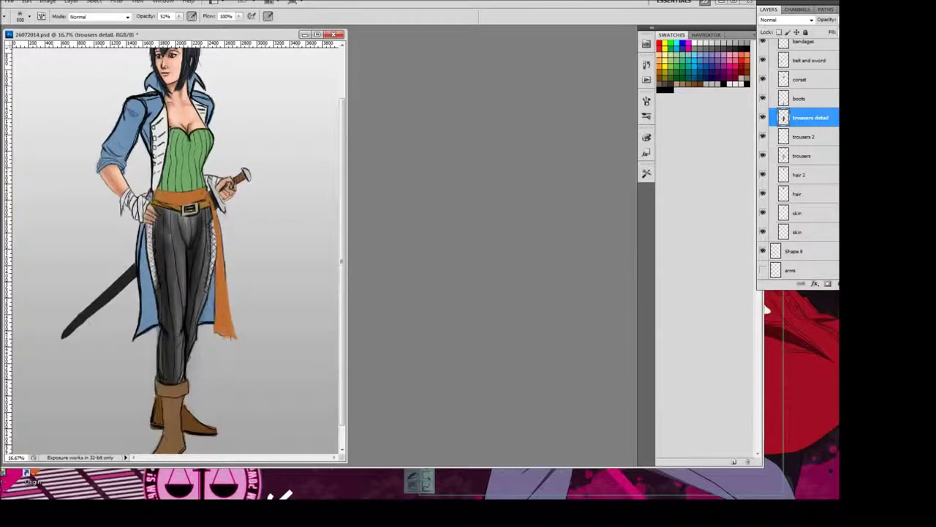
{"action": "mouse_move", "coordinate": [192, 265]}
{"action": "left_mouse_down"}
{"action": "mouse_move", "coordinate": [197, 216]}
{"action": "mouse_move", "coordinate": [169, 214]}
{"action": "left_mouse_up"}
{"action": "left_click_drag", "start_coordinate": [171, 296], "coordinate": [176, 256]}
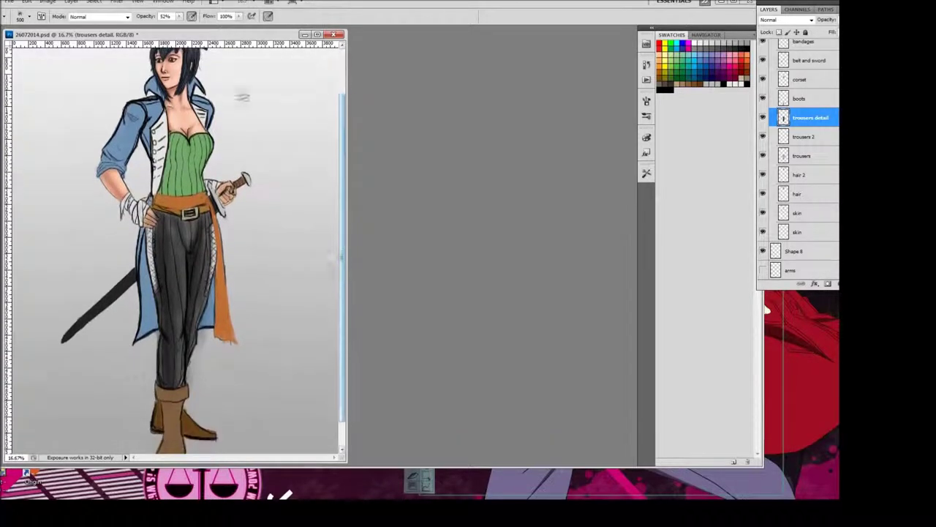
Step: Choose a different textured brush and a lighter grey, and paint highlights down the thigh on the sword-blade side
{"action": "left_click", "coordinate": [521, 61]}
{"action": "key", "text": "b"}
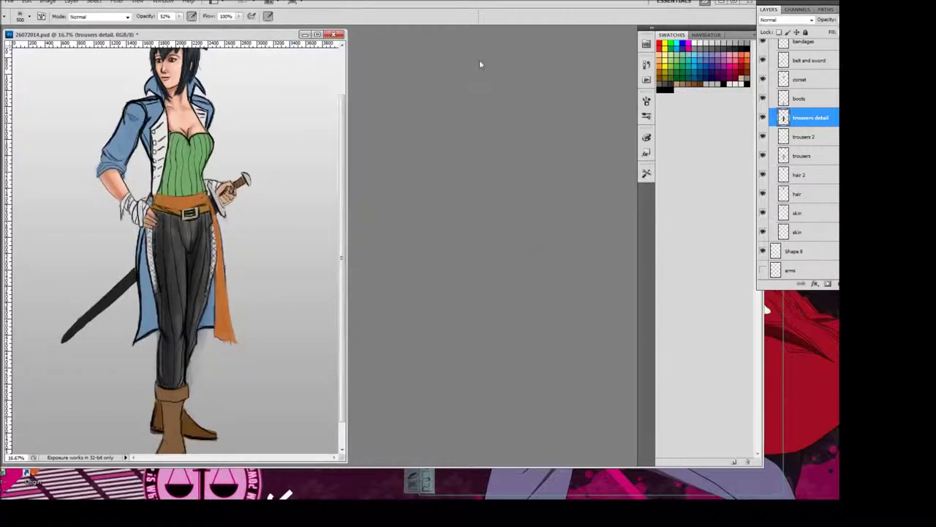
{"action": "left_click", "coordinate": [24, 16]}
{"action": "scroll", "coordinate": [58, 161], "scroll_direction": "down", "scroll_amount": 5}
{"action": "left_click", "coordinate": [87, 166]}
{"action": "key", "text": "Return"}
{"action": "key", "text": "F5"}
{"action": "key", "text": "F5"}
{"action": "key", "text": "ctrl+plus"}
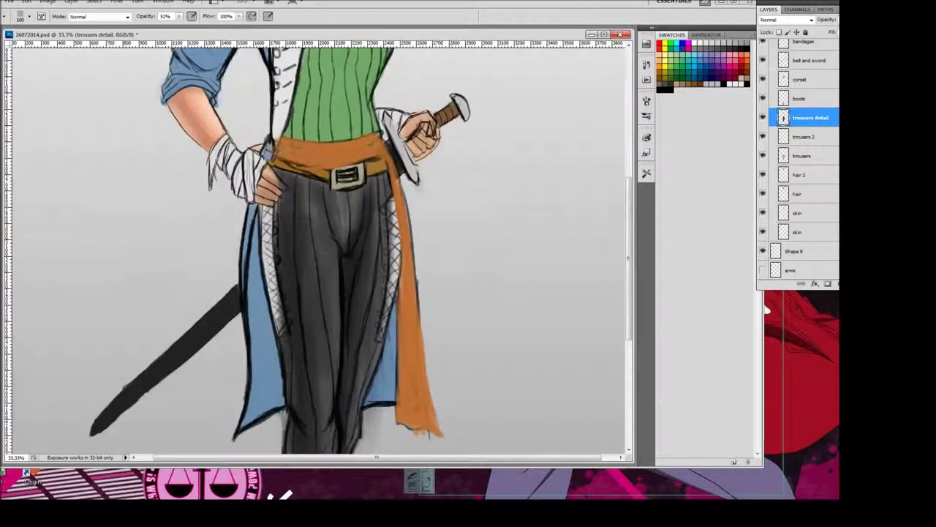
{"action": "left_click", "coordinate": [512, 57]}
{"action": "mouse_move", "coordinate": [315, 181]}
{"action": "left_mouse_down"}
{"action": "mouse_move", "coordinate": [324, 322]}
{"action": "mouse_move", "coordinate": [292, 234]}
{"action": "mouse_move", "coordinate": [311, 387]}
{"action": "mouse_move", "coordinate": [304, 353]}
{"action": "left_mouse_up"}
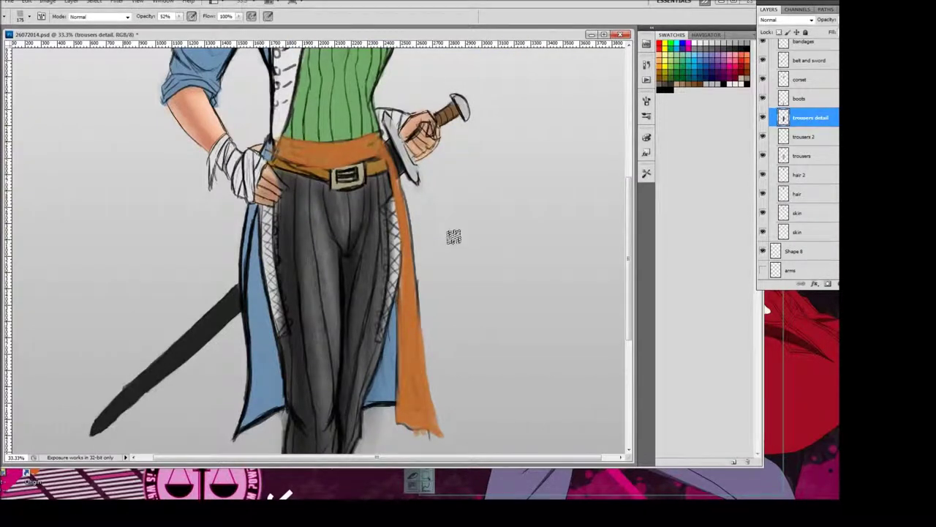
Step: Extend the lighter grey texture onto the thigh beside the orange sash with the 175 px brush
{"action": "scroll", "coordinate": [451, 236], "scroll_direction": "down", "scroll_amount": 3}
{"action": "scroll", "coordinate": [583, 211], "scroll_direction": "up", "scroll_amount": 1}
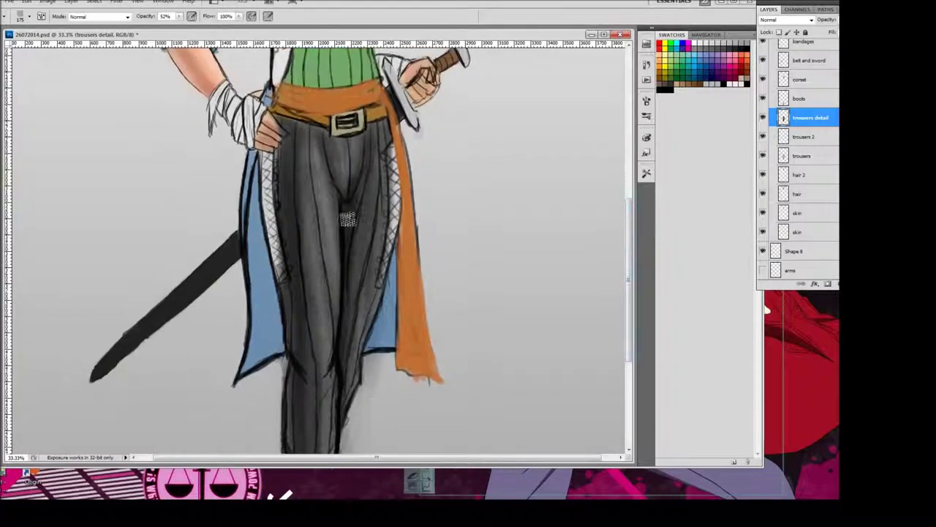
{"action": "key", "text": "ctrl+minus"}
{"action": "key", "text": "ctrl+minus"}
{"action": "key", "text": "ctrl+plus"}
{"action": "left_click_drag", "start_coordinate": [300, 223], "coordinate": [300, 272]}
{"action": "scroll", "coordinate": [231, 363], "scroll_direction": "down", "scroll_amount": 2}
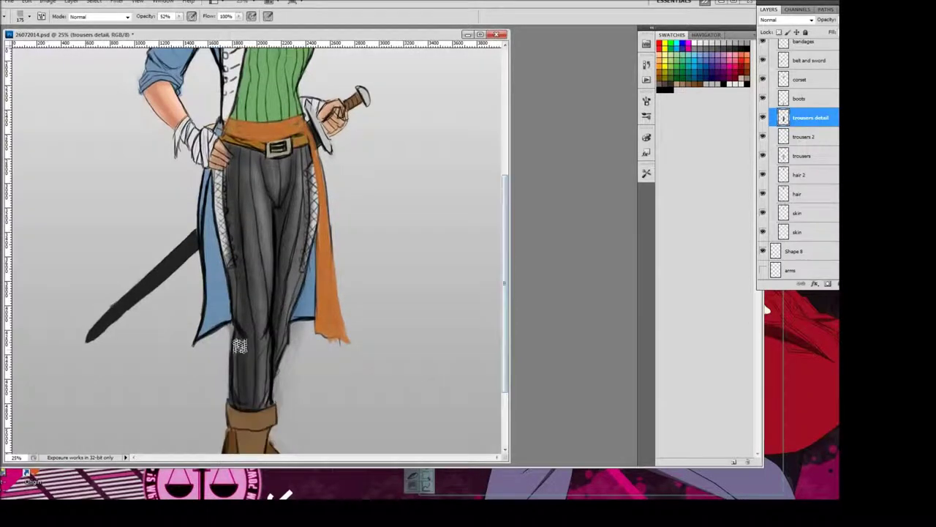
Step: Choose another brush preset and add a new layer above trousers detail with its blend mode set to Multiply
{"action": "left_click", "coordinate": [30, 17]}
{"action": "double_click", "coordinate": [100, 93]}
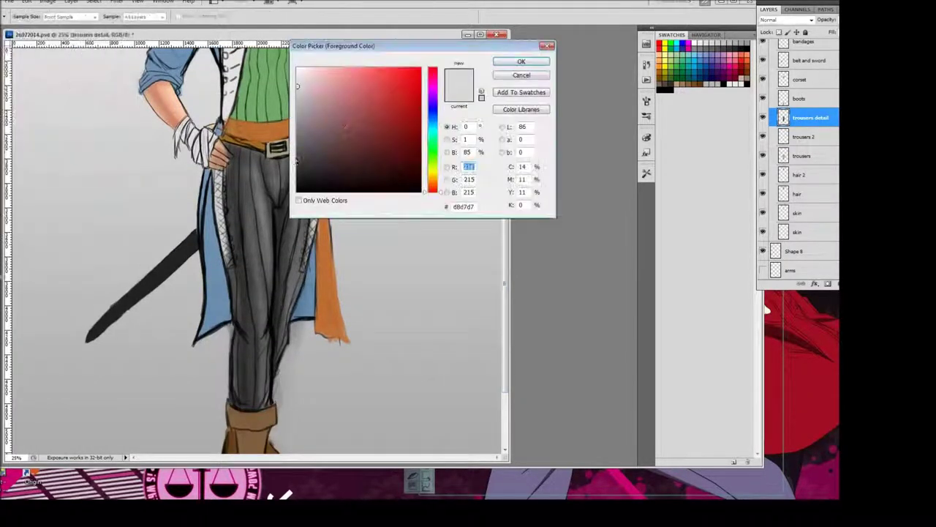
{"action": "left_click", "coordinate": [811, 21]}
{"action": "left_click", "coordinate": [768, 60]}
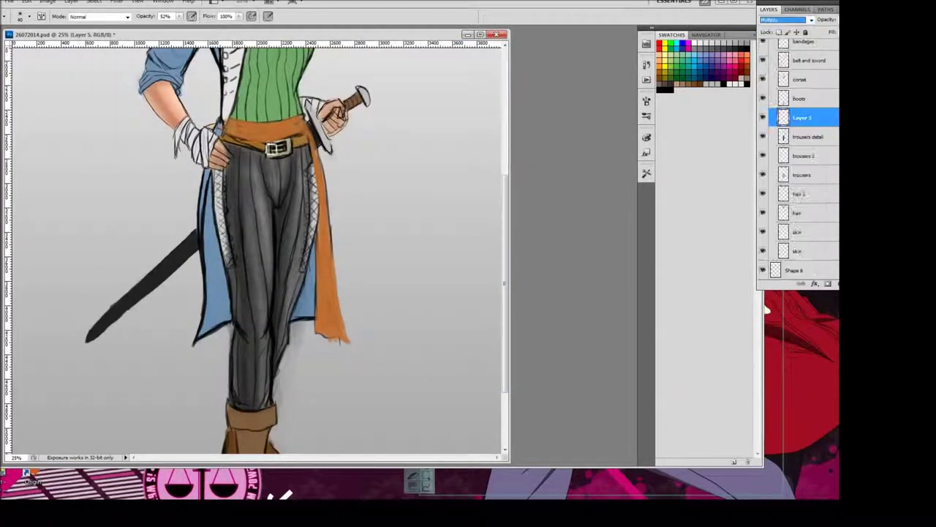
Step: Enlarge the brush to 250 px and paint shadows over the hips and thighs of the trousers on the Multiply layer
{"action": "key", "text": "bracketright"}
{"action": "key", "text": "bracketright"}
{"action": "key", "text": "bracketright"}
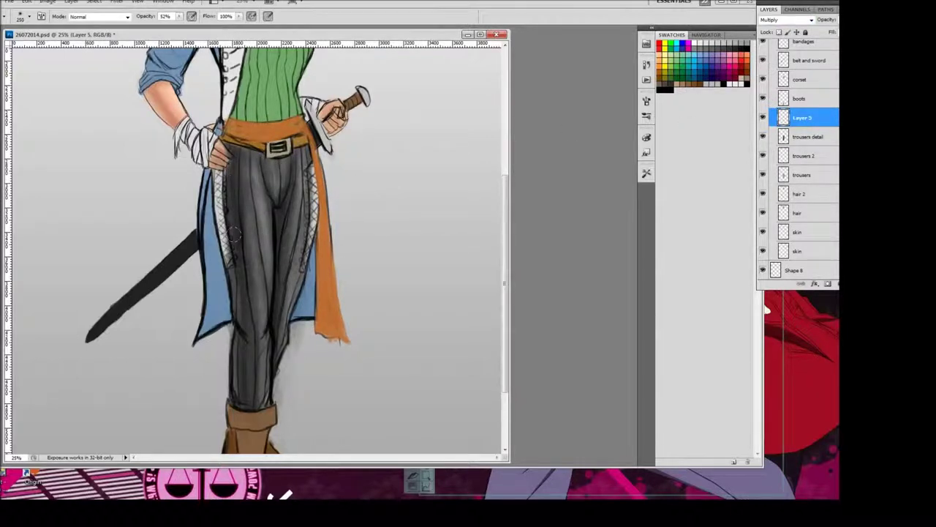
{"action": "left_click_drag", "start_coordinate": [305, 158], "coordinate": [290, 240]}
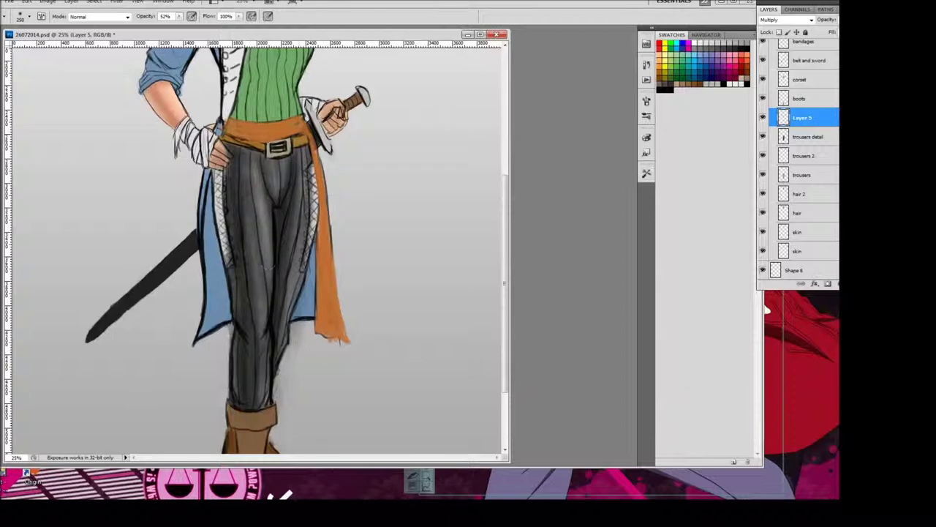
{"action": "scroll", "coordinate": [237, 211], "scroll_direction": "up", "scroll_amount": 3}
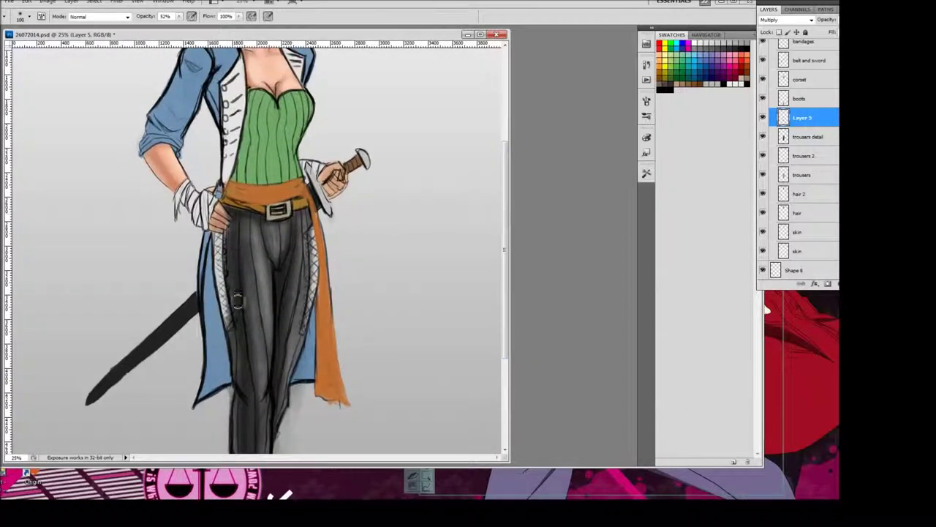
{"action": "key", "text": "ctrl+minus"}
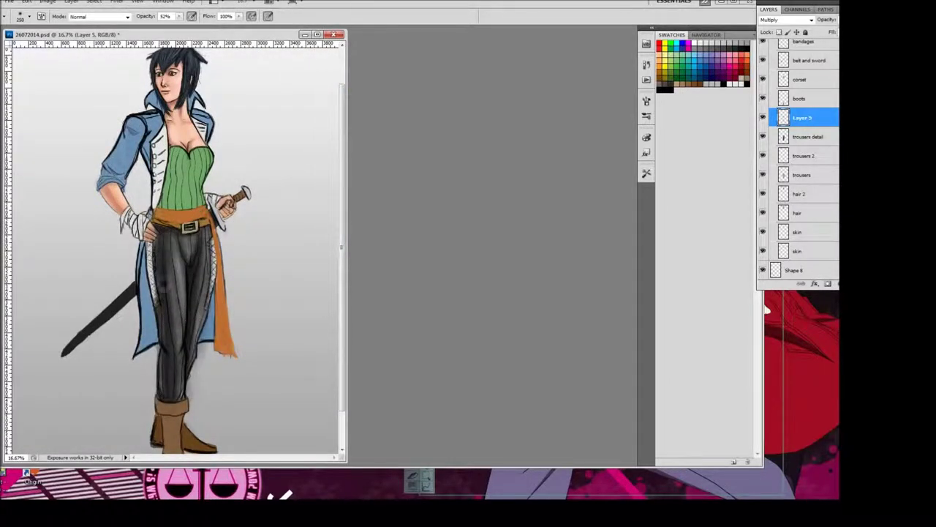
Step: Add a new Normal-mode layer above the Multiply layer and paint a grey stroke on the thigh near the orange sash
{"action": "key", "text": "ctrl+shift+alt+n"}
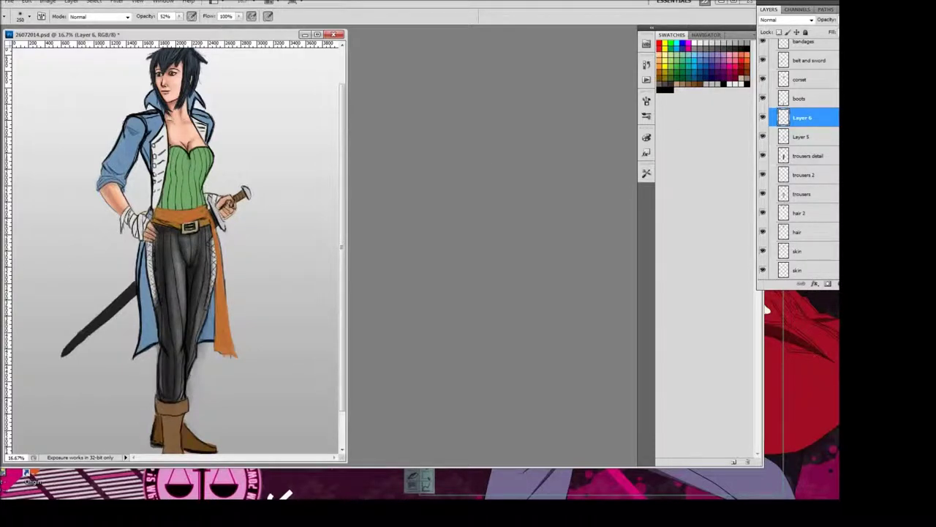
{"action": "key", "text": "Return"}
{"action": "left_click_drag", "start_coordinate": [205, 249], "coordinate": [191, 287]}
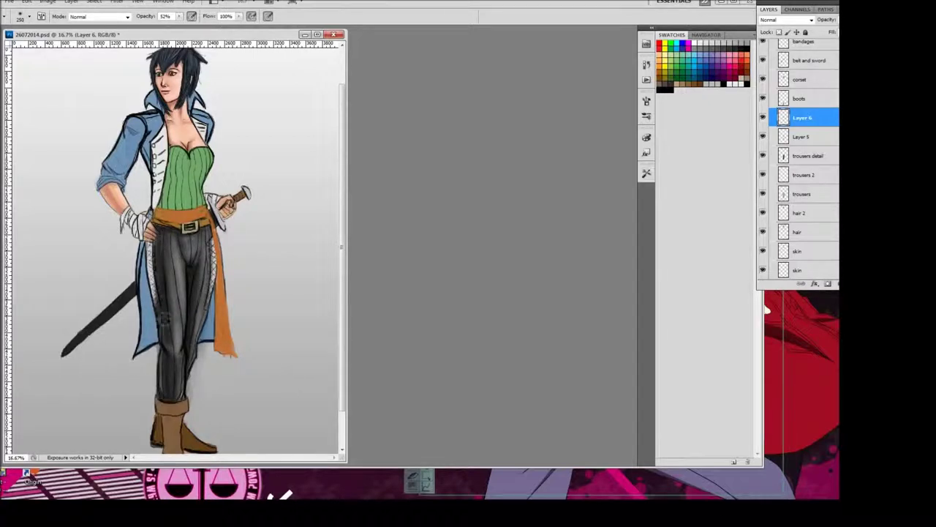
Step: Choose a textured brush preset and a lighter colour, adjust the brush settings, and paint texture on the lower leg at 200 px
{"action": "left_click", "coordinate": [24, 16]}
{"action": "left_click_drag", "start_coordinate": [108, 110], "coordinate": [115, 196]}
{"action": "left_click", "coordinate": [73, 188]}
{"action": "left_click", "coordinate": [113, 274]}
{"action": "left_click_drag", "start_coordinate": [304, 164], "coordinate": [303, 83]}
{"action": "key", "text": "Return"}
{"action": "key", "text": "F5"}
{"action": "left_click_drag", "start_coordinate": [619, 188], "coordinate": [607, 192]}
{"action": "key", "text": "F5"}
{"action": "left_click_drag", "start_coordinate": [177, 369], "coordinate": [172, 395]}
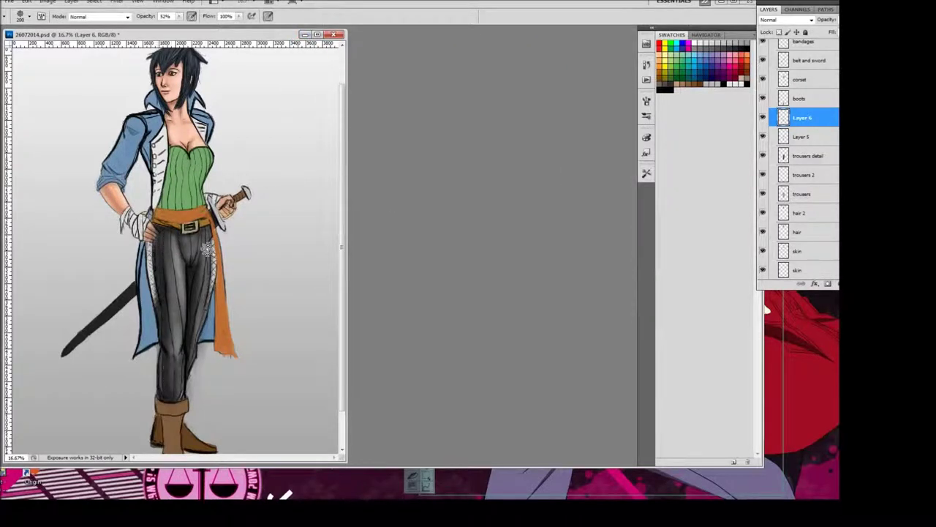
{"action": "left_click_drag", "start_coordinate": [164, 342], "coordinate": [165, 395]}
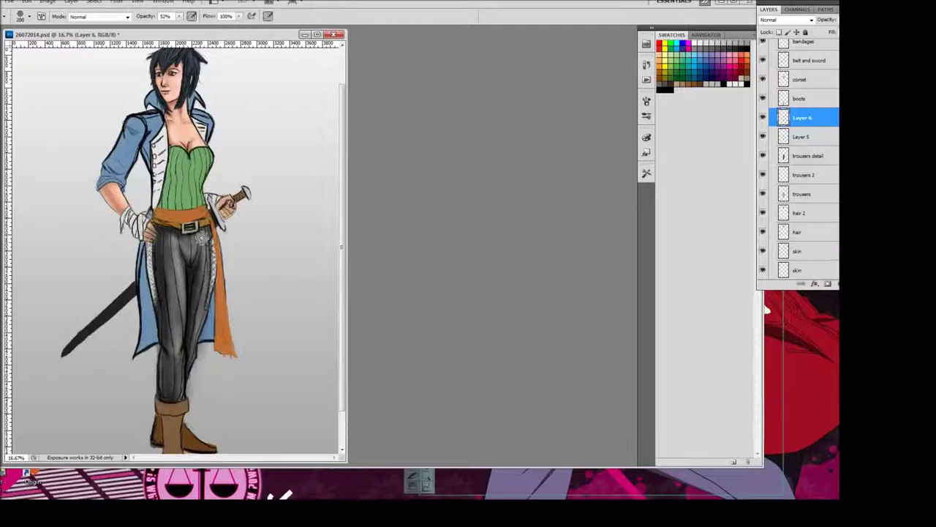
Step: Merge the two new shading layers with the trousers detail layer
{"action": "scroll", "coordinate": [199, 236], "scroll_direction": "down", "scroll_amount": 1}
{"action": "left_click", "coordinate": [812, 155], "text": "shift"}
{"action": "key", "text": "ctrl+e"}
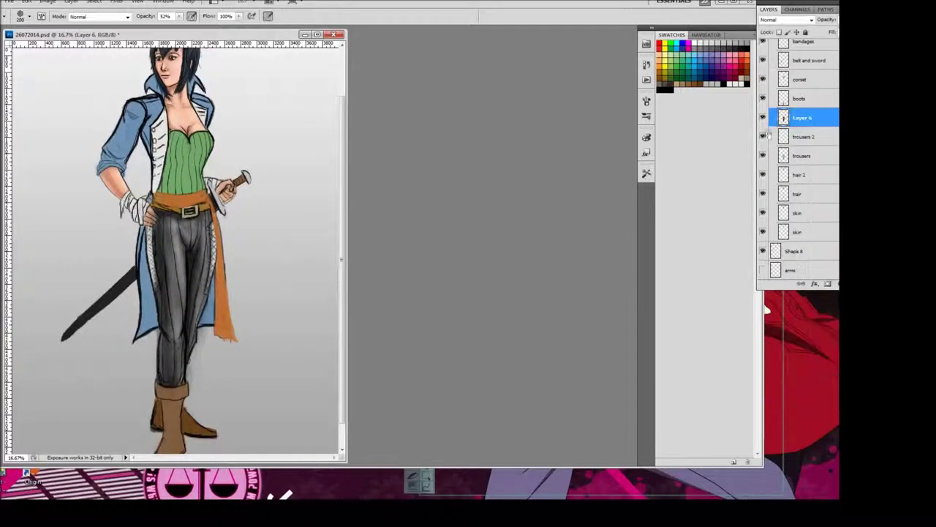
Step: Apply a Levels adjustment to the merged trousers layer by shifting the midtones
{"action": "left_click", "coordinate": [47, 3]}
{"action": "mouse_move", "coordinate": [63, 25]}
{"action": "left_click", "coordinate": [179, 35]}
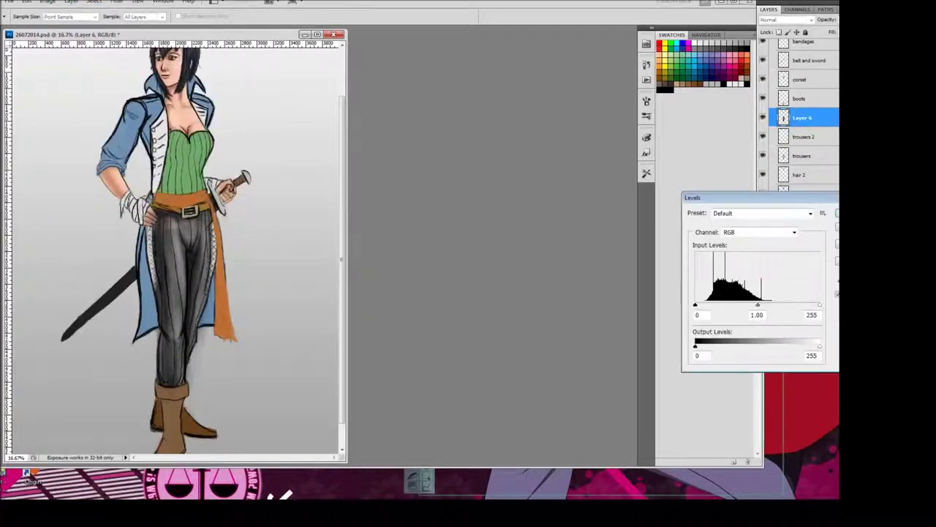
{"action": "left_click_drag", "start_coordinate": [757, 306], "coordinate": [758, 307]}
{"action": "key", "text": "Return"}
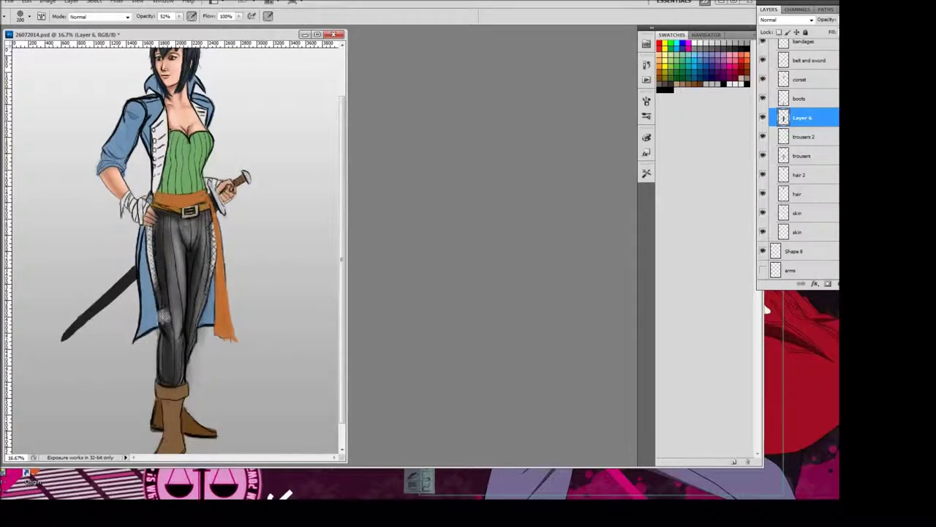
Step: Pick a light grey and brush highlights over the thighs, hips and shins of the trousers at 300 px
{"action": "left_click", "coordinate": [297, 89]}
{"action": "key", "text": "Return"}
{"action": "left_click_drag", "start_coordinate": [176, 234], "coordinate": [177, 326]}
{"action": "left_click_drag", "start_coordinate": [174, 289], "coordinate": [178, 369]}
{"action": "left_click_drag", "start_coordinate": [196, 236], "coordinate": [211, 249]}
{"action": "left_click_drag", "start_coordinate": [196, 216], "coordinate": [196, 316]}
{"action": "left_click_drag", "start_coordinate": [170, 275], "coordinate": [173, 379]}
{"action": "left_click_drag", "start_coordinate": [169, 232], "coordinate": [199, 209]}
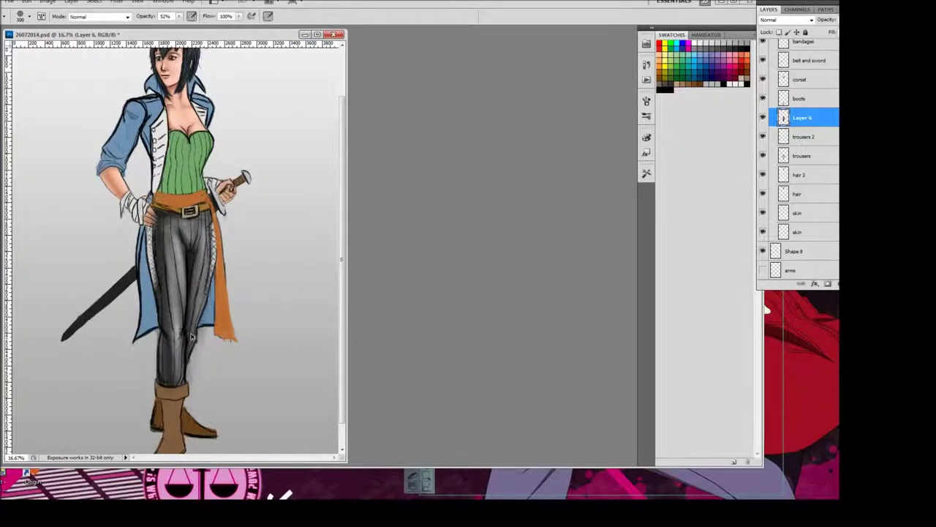
Step: Add more soft highlights to the thigh centre and the side of the leg next to the orange sash
{"action": "key", "text": "ctrl+plus"}
{"action": "mouse_move", "coordinate": [247, 264]}
{"action": "left_mouse_down"}
{"action": "mouse_move", "coordinate": [257, 406]}
{"action": "mouse_move", "coordinate": [254, 327]}
{"action": "left_mouse_up"}
{"action": "left_click_drag", "start_coordinate": [295, 240], "coordinate": [300, 353]}
{"action": "left_click_drag", "start_coordinate": [295, 231], "coordinate": [291, 310]}
{"action": "scroll", "coordinate": [254, 351], "scroll_direction": "down", "scroll_amount": 4}
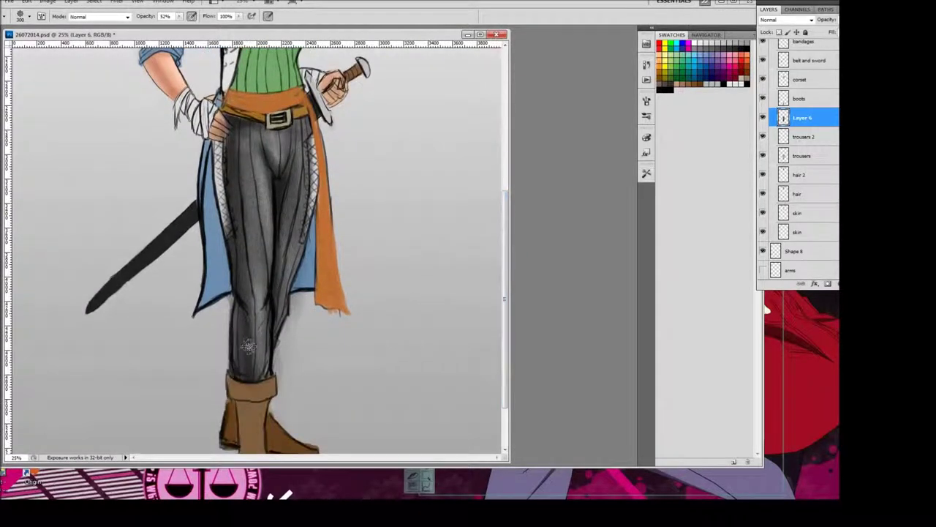
Step: Examine the trouser shading up close and against the full figure
{"action": "key", "text": "ctrl+minus"}
{"action": "scroll", "coordinate": [254, 352], "scroll_direction": "up", "scroll_amount": 2}
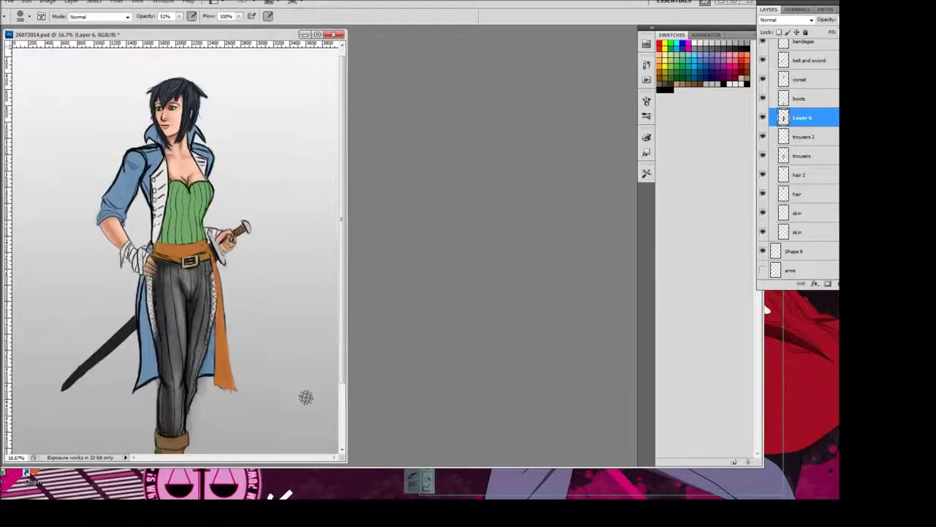
{"action": "key", "text": "ctrl+plus"}
{"action": "key", "text": "ctrl+plus"}
{"action": "key", "text": "ctrl+plus"}
{"action": "key", "text": "ctrl+plus"}
{"action": "key", "text": "ctrl+plus"}
{"action": "mouse_move", "coordinate": [179, 292]}
{"action": "left_mouse_down"}
{"action": "mouse_move", "coordinate": [208, 344]}
{"action": "mouse_move", "coordinate": [181, 371]}
{"action": "mouse_move", "coordinate": [213, 335]}
{"action": "left_mouse_up"}
{"action": "key", "text": "ctrl+minus"}
{"action": "key", "text": "ctrl+minus"}
{"action": "key", "text": "ctrl+minus"}
{"action": "key", "text": "ctrl+minus"}
{"action": "key", "text": "ctrl+minus"}
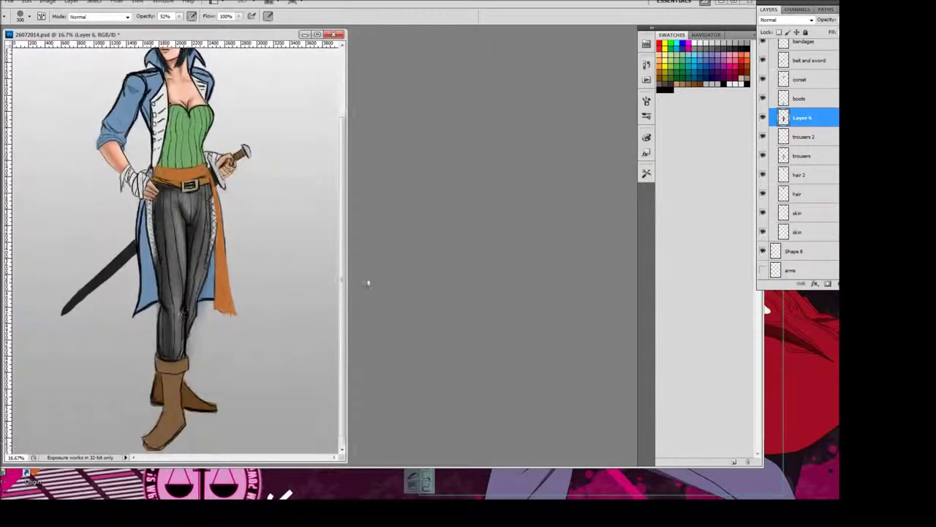
{"action": "scroll", "coordinate": [349, 238], "scroll_direction": "up", "scroll_amount": 2}
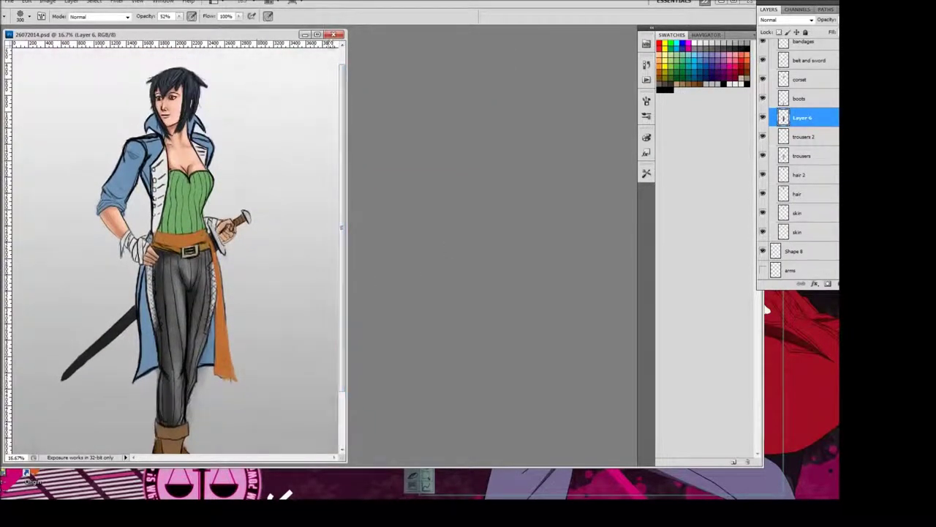
Step: Move the document window to the middle of the workspace and bring the upper layers of the stack into view
{"action": "left_click_drag", "start_coordinate": [183, 34], "coordinate": [374, 37]}
{"action": "scroll", "coordinate": [831, 162], "scroll_direction": "up", "scroll_amount": 3}
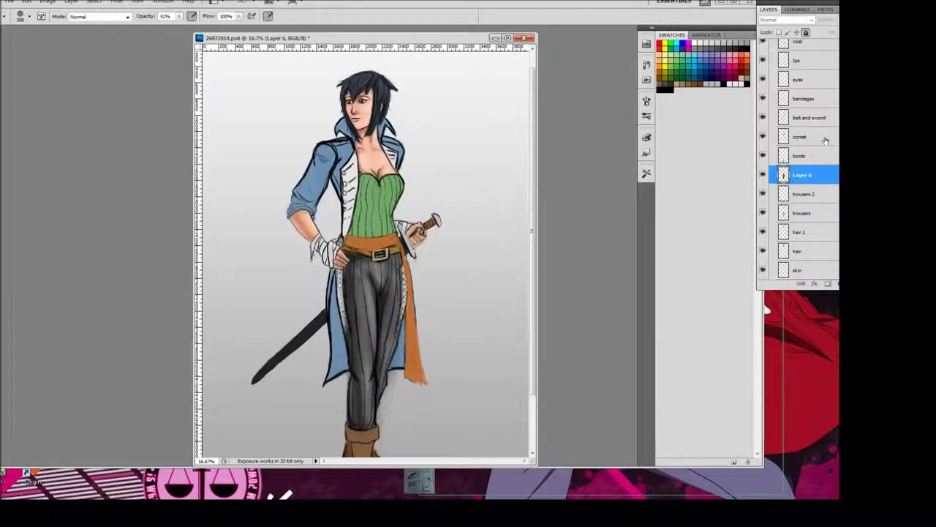
{"action": "key", "text": "alt+Tab"}
{"action": "type", "text": "www.corset"}
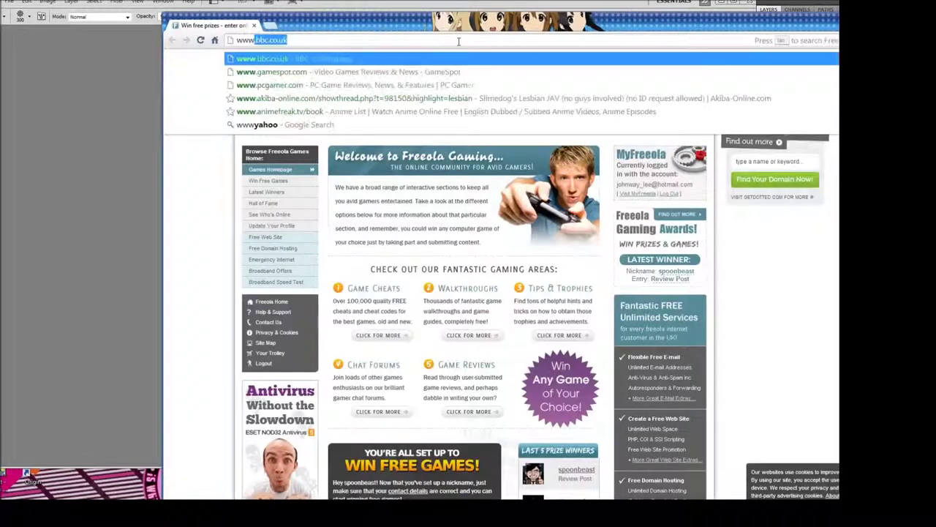
{"action": "key", "text": "Return"}
{"action": "left_click", "coordinate": [319, 119]}
{"action": "key", "text": "alt+Left"}
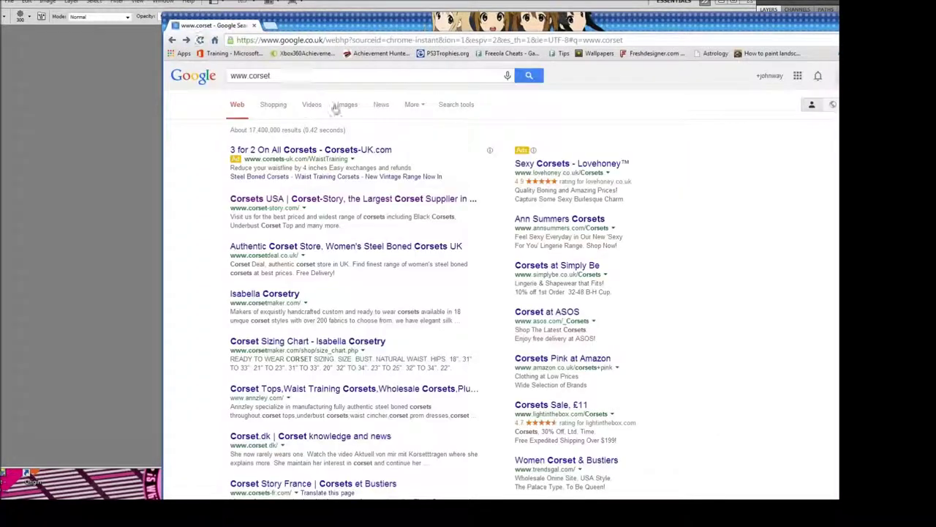
{"action": "left_click", "coordinate": [335, 103]}
{"action": "scroll", "coordinate": [464, 229], "scroll_direction": "down", "scroll_amount": 3}
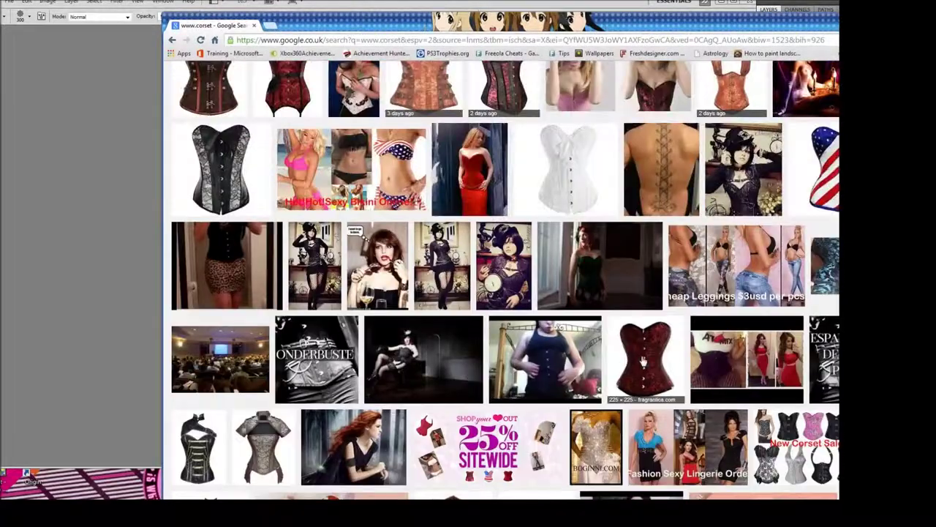
{"action": "scroll", "coordinate": [462, 220], "scroll_direction": "up", "scroll_amount": 2}
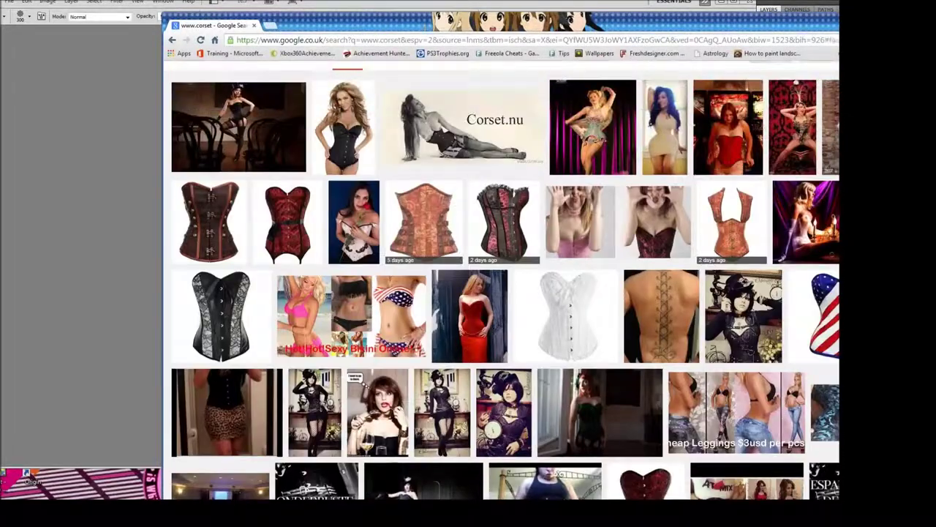
{"action": "left_click", "coordinate": [461, 209]}
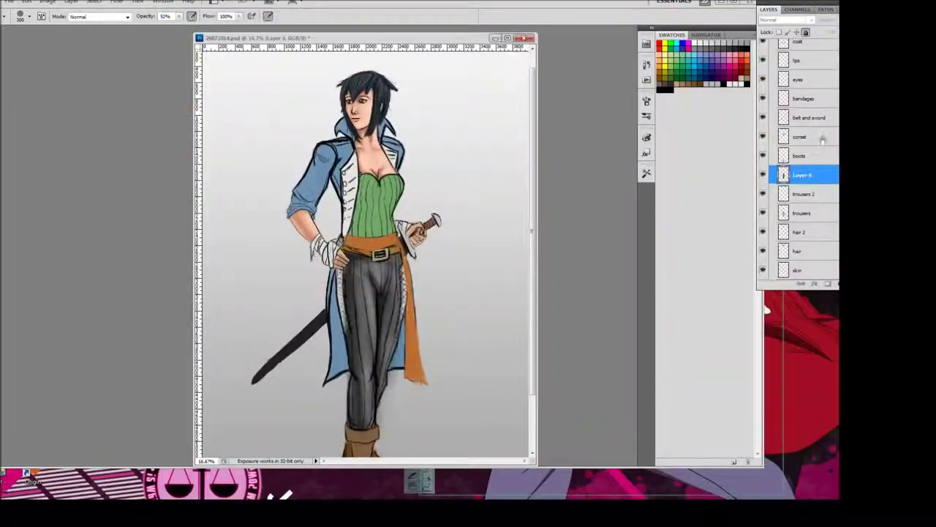
Step: Add a layer directly above the corset layer and name it "corset details"
{"action": "double_click", "coordinate": [804, 137]}
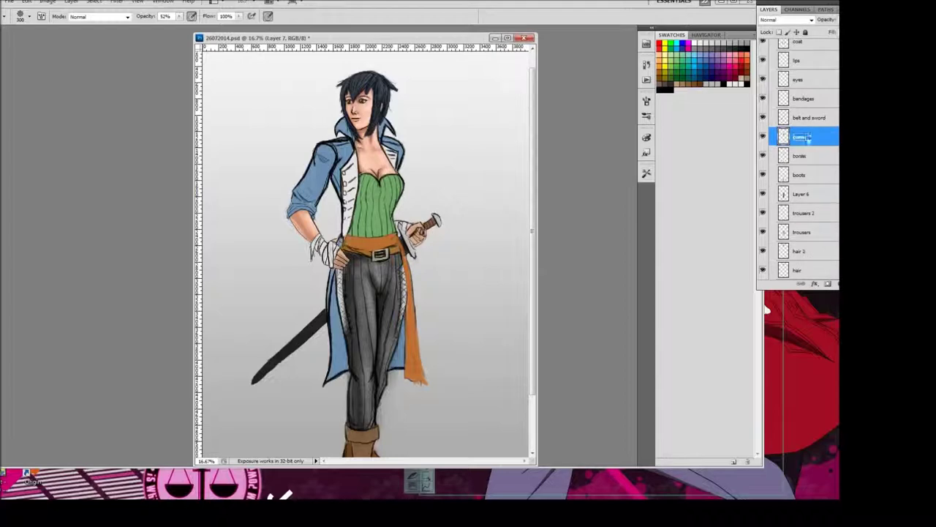
{"action": "key", "text": "Return"}
Step: Choose a 60 px textured brush preset and a darker green paint colour for shading the corset up close
{"action": "key", "text": "ctrl+plus"}
{"action": "key", "text": "ctrl+plus"}
{"action": "key", "text": "ctrl+plus"}
{"action": "key", "text": "ctrl+plus"}
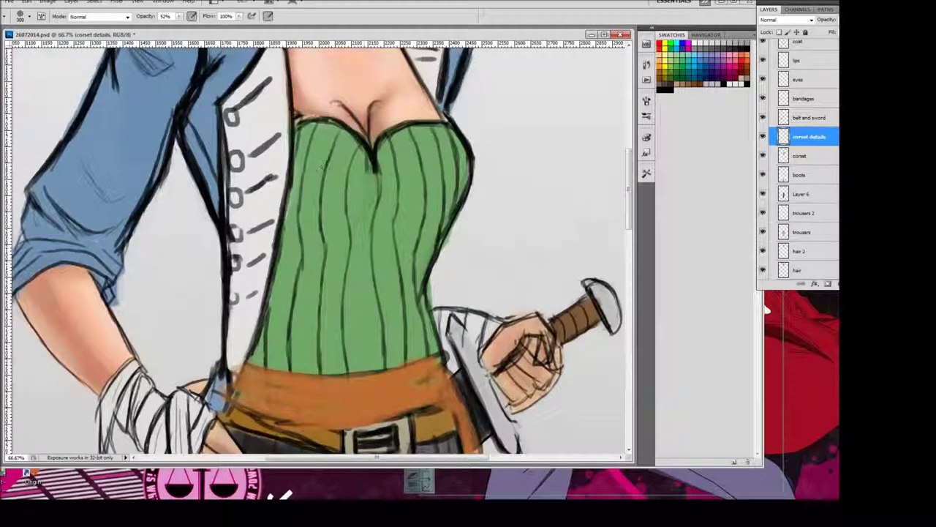
{"action": "left_click", "coordinate": [22, 16]}
{"action": "scroll", "coordinate": [66, 176], "scroll_direction": "down", "scroll_amount": 10}
{"action": "double_click", "coordinate": [67, 180]}
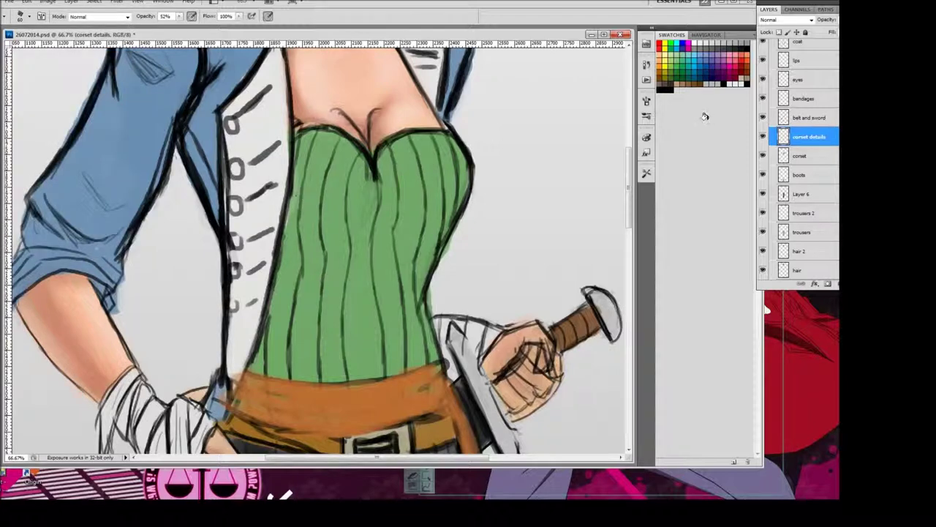
{"action": "left_click", "coordinate": [705, 116]}
{"action": "left_click", "coordinate": [531, 61]}
Step: Brush dark green shading down the corset's side next to the coat lining, along its seams and around the bust
{"action": "left_click_drag", "start_coordinate": [290, 183], "coordinate": [290, 358]}
{"action": "left_click_drag", "start_coordinate": [286, 271], "coordinate": [271, 376]}
{"action": "left_click_drag", "start_coordinate": [308, 256], "coordinate": [314, 377]}
{"action": "mouse_move", "coordinate": [303, 226]}
{"action": "left_mouse_down"}
{"action": "mouse_move", "coordinate": [347, 252]}
{"action": "mouse_move", "coordinate": [421, 241]}
{"action": "mouse_move", "coordinate": [322, 377]}
{"action": "left_mouse_up"}
{"action": "mouse_move", "coordinate": [307, 146]}
{"action": "left_mouse_down"}
{"action": "mouse_move", "coordinate": [288, 229]}
{"action": "mouse_move", "coordinate": [366, 267]}
{"action": "mouse_move", "coordinate": [461, 168]}
{"action": "left_mouse_up"}
{"action": "left_click_drag", "start_coordinate": [380, 146], "coordinate": [373, 231]}
{"action": "left_click_drag", "start_coordinate": [428, 293], "coordinate": [394, 317]}
{"action": "mouse_move", "coordinate": [420, 362]}
{"action": "left_mouse_down"}
{"action": "mouse_move", "coordinate": [461, 158]}
{"action": "mouse_move", "coordinate": [322, 143]}
{"action": "left_mouse_up"}
{"action": "left_click_drag", "start_coordinate": [282, 175], "coordinate": [260, 340]}
Step: Enlarge the brush to 150 px and shade the centre of the bust and the band beneath it
{"action": "left_click", "coordinate": [380, 159]}
{"action": "key", "text": "Return"}
{"action": "mouse_move", "coordinate": [307, 161]}
{"action": "left_mouse_down"}
{"action": "mouse_move", "coordinate": [281, 292]}
{"action": "mouse_move", "coordinate": [387, 216]}
{"action": "left_mouse_up"}
{"action": "left_click_drag", "start_coordinate": [366, 161], "coordinate": [389, 269]}
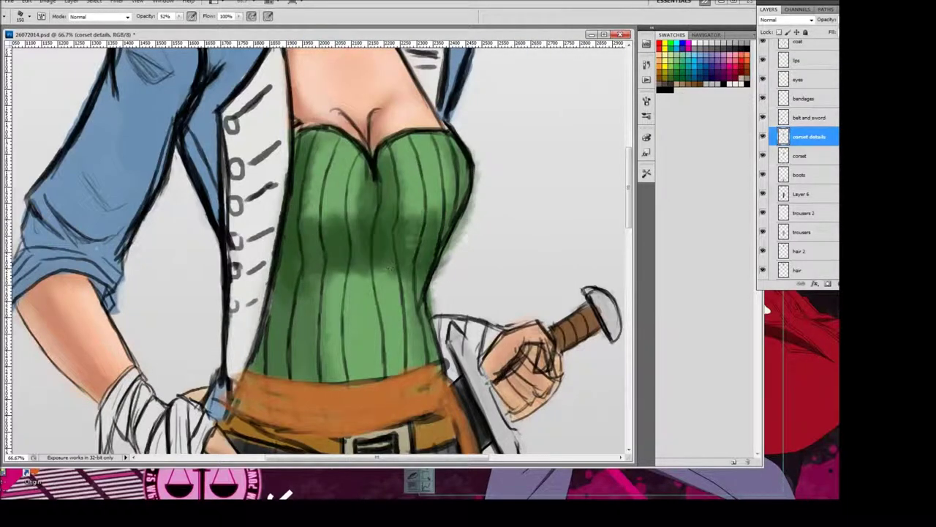
Step: Deepen the dark green shading along both sides of the corset's waist and under the neckline of the bust
{"action": "left_click_drag", "start_coordinate": [439, 286], "coordinate": [461, 157]}
{"action": "left_click_drag", "start_coordinate": [315, 249], "coordinate": [274, 370]}
{"action": "left_click_drag", "start_coordinate": [307, 289], "coordinate": [263, 377]}
{"action": "left_click_drag", "start_coordinate": [432, 278], "coordinate": [413, 359]}
{"action": "left_click_drag", "start_coordinate": [425, 128], "coordinate": [384, 172]}
{"action": "left_click_drag", "start_coordinate": [360, 132], "coordinate": [330, 172]}
Step: Pick a brighter green and brush highlights over the bust and the lower front of the corset
{"action": "key", "text": "ctrl+minus"}
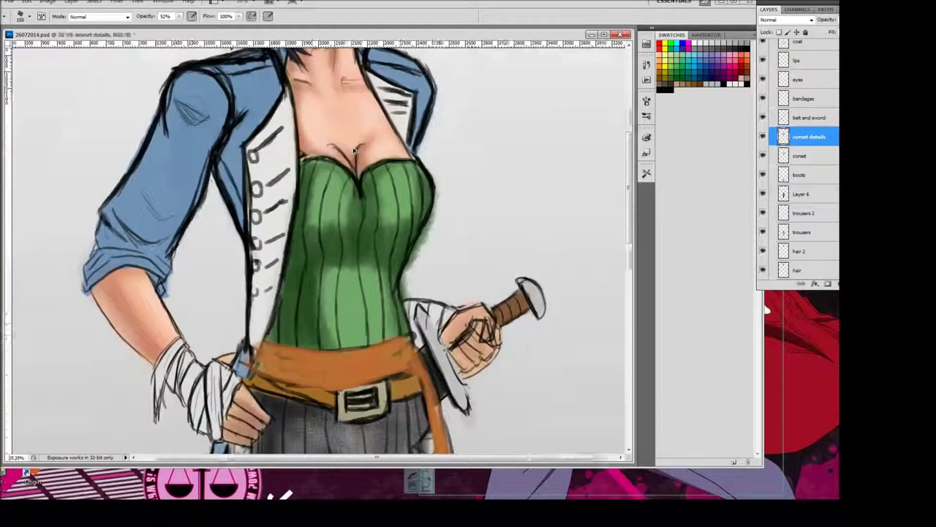
{"action": "key", "text": "ctrl+minus"}
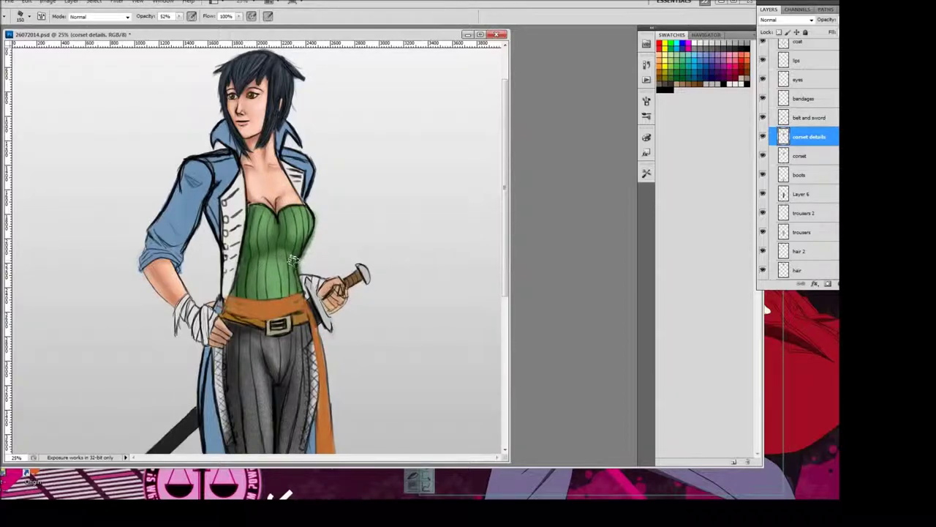
{"action": "key", "text": "Return"}
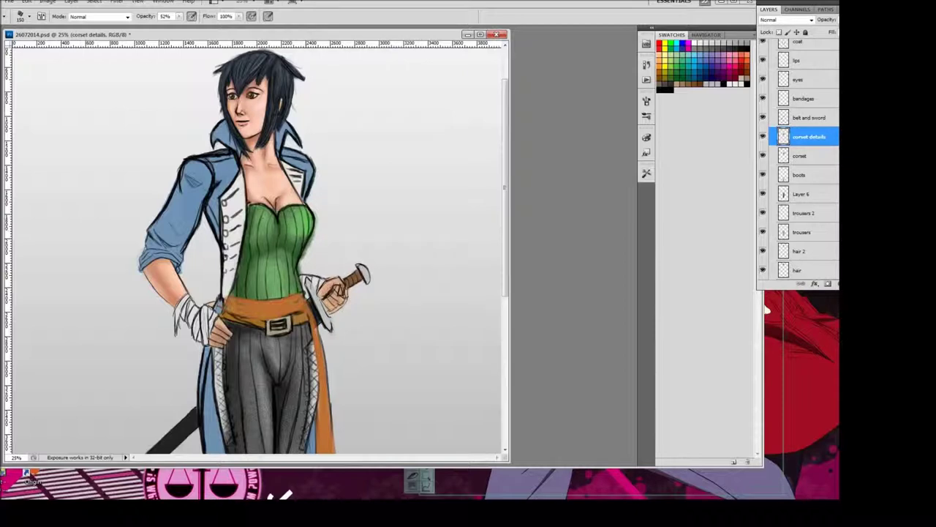
{"action": "left_click_drag", "start_coordinate": [253, 265], "coordinate": [253, 297]}
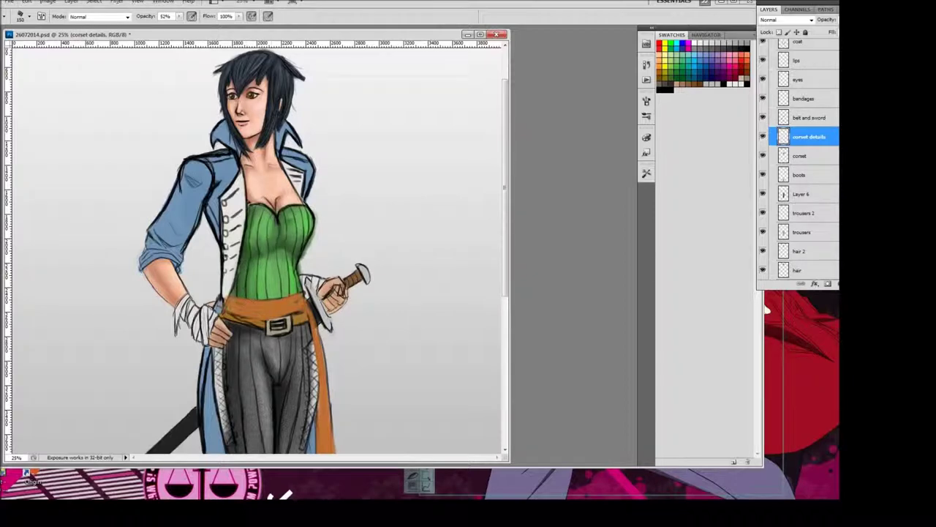
{"action": "mouse_move", "coordinate": [293, 223]}
{"action": "left_mouse_down"}
{"action": "mouse_move", "coordinate": [289, 241]}
{"action": "mouse_move", "coordinate": [244, 249]}
{"action": "left_mouse_up"}
Step: Switch to another 150 px brush preset, pick a new green and refine the shading on the corset's waist, side and bust
{"action": "left_click", "coordinate": [28, 16]}
{"action": "double_click", "coordinate": [44, 136]}
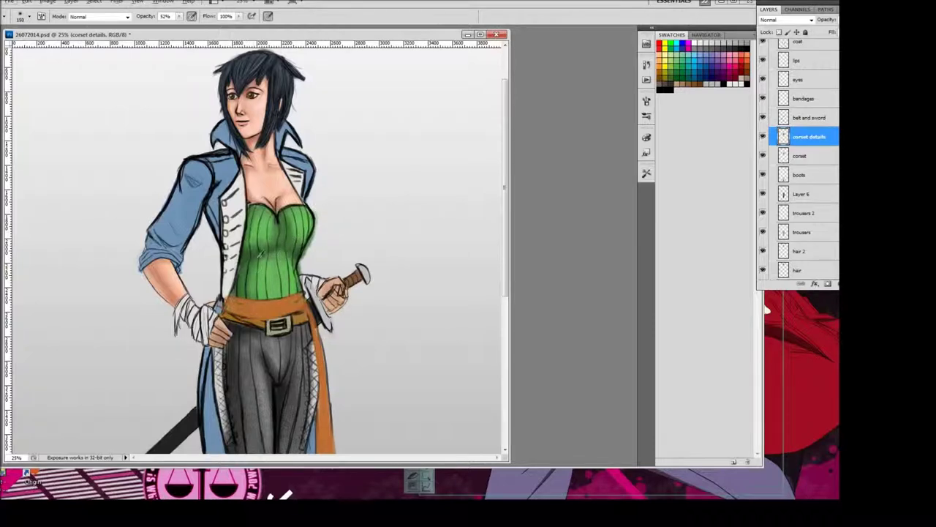
{"action": "left_click_drag", "start_coordinate": [359, 140], "coordinate": [390, 163]}
{"action": "key", "text": "Return"}
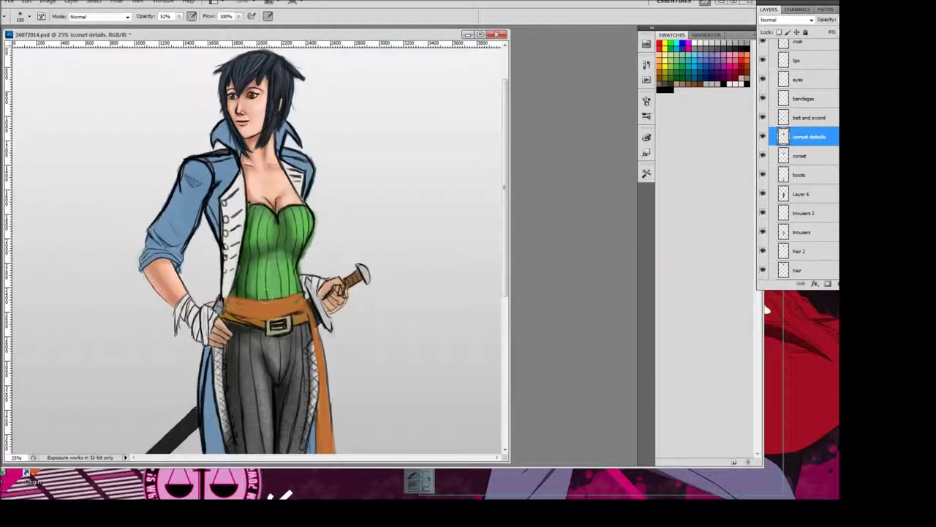
{"action": "left_click_drag", "start_coordinate": [300, 262], "coordinate": [294, 294]}
{"action": "left_click_drag", "start_coordinate": [303, 218], "coordinate": [299, 226]}
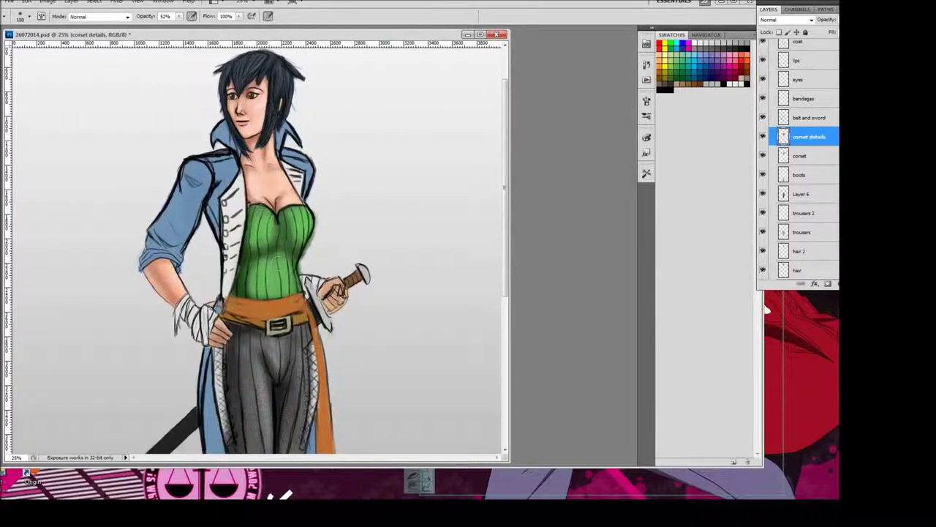
{"action": "mouse_move", "coordinate": [324, 224]}
{"action": "left_mouse_down"}
{"action": "mouse_move", "coordinate": [307, 277]}
{"action": "mouse_move", "coordinate": [311, 267]}
{"action": "left_mouse_up"}
{"action": "key", "text": "Escape"}
{"action": "left_click_drag", "start_coordinate": [261, 217], "coordinate": [264, 228]}
Step: Pick another paint colour, add a layer above corset details and set its blending mode to Multiply
{"action": "left_click", "coordinate": [359, 146]}
{"action": "left_click", "coordinate": [382, 173]}
{"action": "left_click", "coordinate": [534, 63]}
{"action": "left_click", "coordinate": [815, 283]}
{"action": "left_click", "coordinate": [787, 20]}
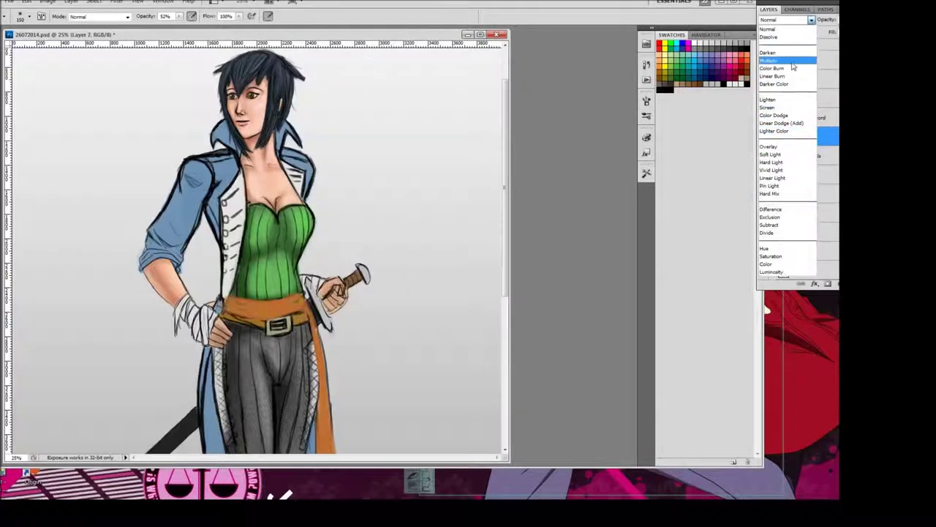
{"action": "left_click", "coordinate": [768, 60]}
Step: Set the brush again and paint shading down the lower side of the corset on the Multiply layer
{"action": "left_click", "coordinate": [28, 16]}
{"action": "key", "text": "Return"}
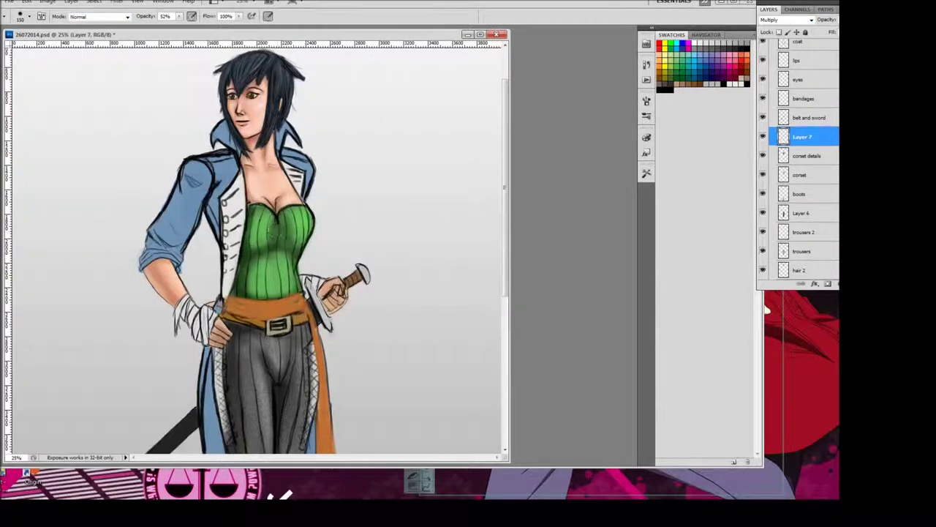
{"action": "left_click_drag", "start_coordinate": [255, 267], "coordinate": [251, 299]}
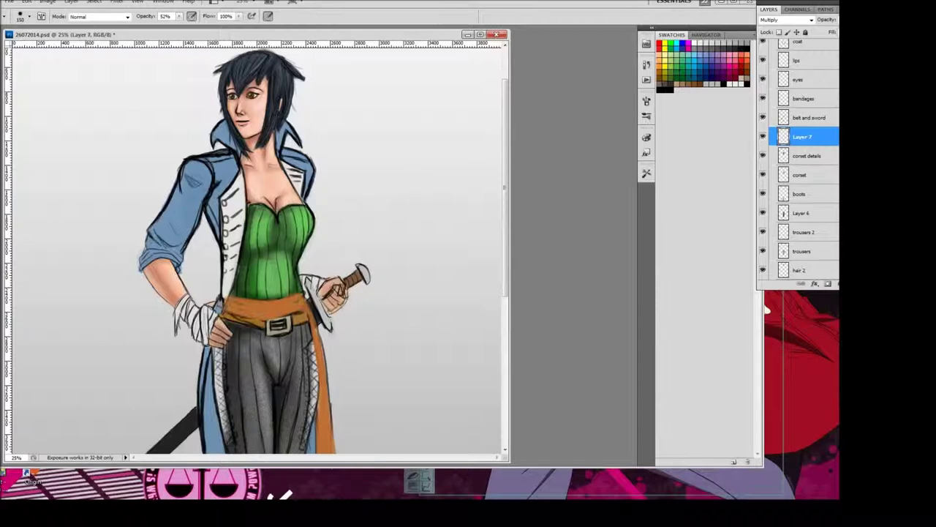
Step: Add another Normal-mode layer above the Multiply layer and brush light green highlights onto the corset's lower front
{"action": "key", "text": "ctrl+shift+alt+n"}
{"action": "key", "text": "Return"}
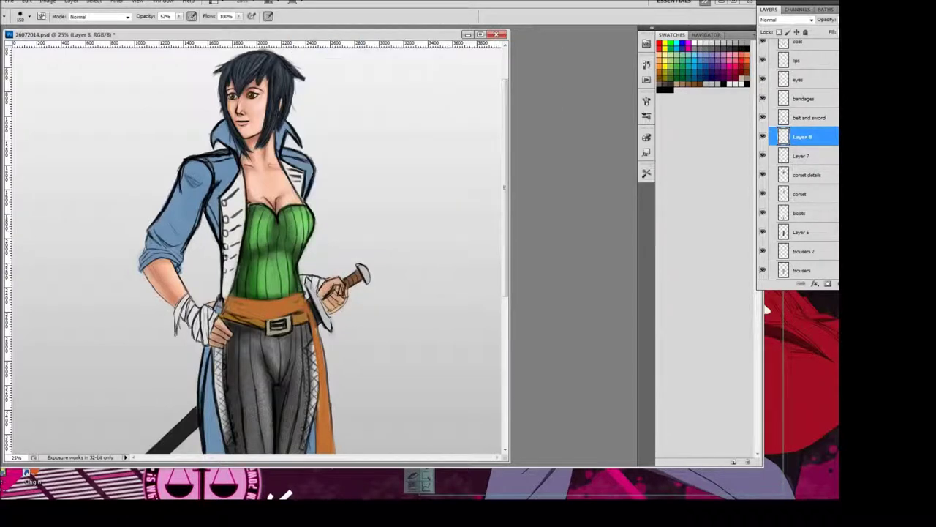
{"action": "left_click_drag", "start_coordinate": [285, 256], "coordinate": [281, 283]}
{"action": "left_click_drag", "start_coordinate": [259, 264], "coordinate": [258, 284]}
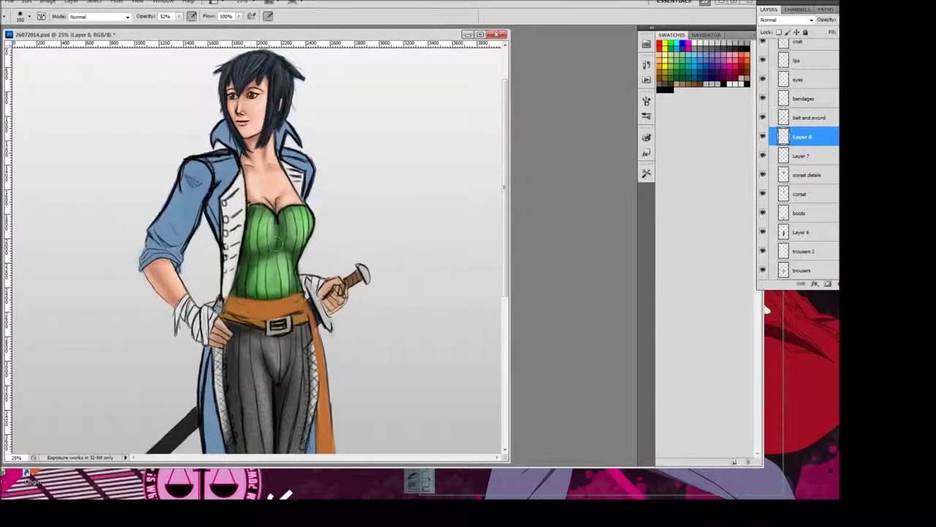
Step: Choose a 74 px textured brush preset, raise the opacity to 100% and pick a new paint colour
{"action": "key", "text": "ctrl+minus"}
{"action": "key", "text": "ctrl+plus"}
{"action": "scroll", "coordinate": [278, 249], "scroll_direction": "up", "scroll_amount": 2}
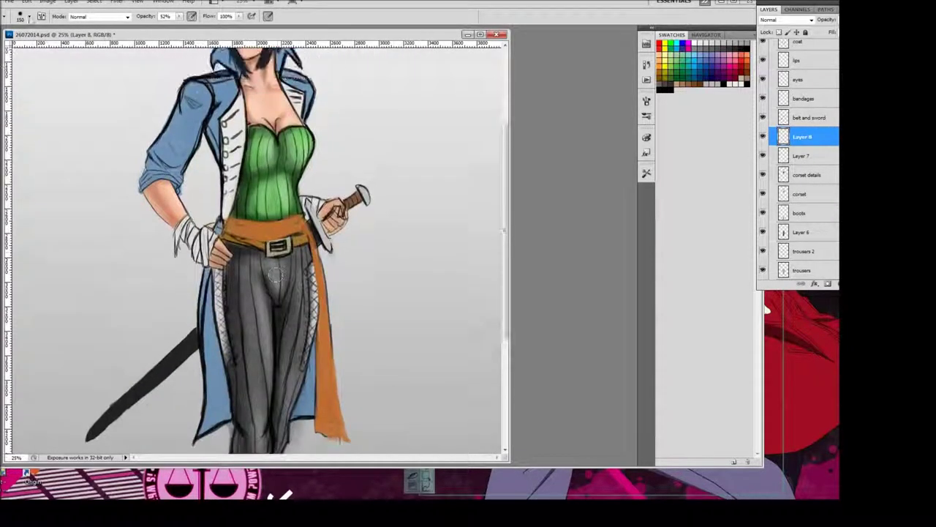
{"action": "left_click", "coordinate": [29, 16]}
{"action": "left_click", "coordinate": [85, 139]}
{"action": "key", "text": "Return"}
{"action": "key", "text": "ctrl+plus"}
{"action": "key", "text": "ctrl+plus"}
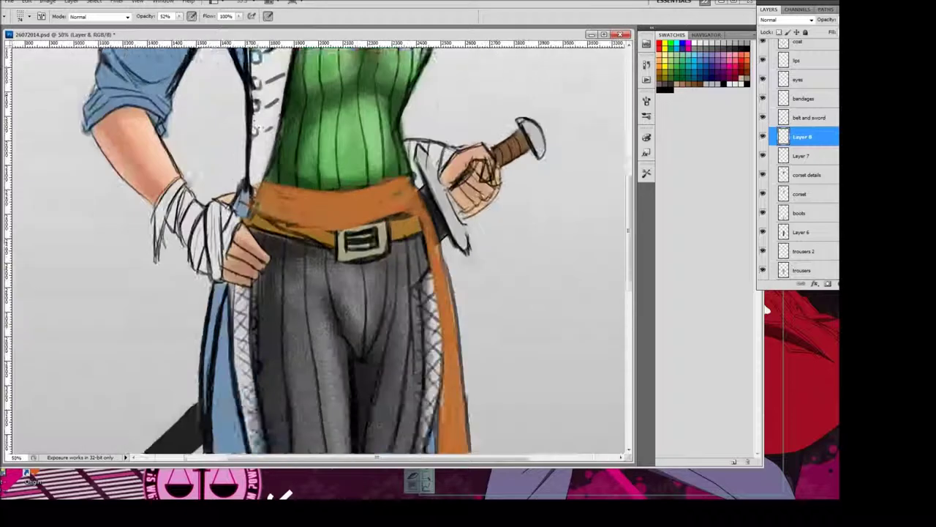
{"action": "scroll", "coordinate": [315, 242], "scroll_direction": "up", "scroll_amount": 2}
{"action": "key", "text": "0"}
{"action": "left_click", "coordinate": [529, 62]}
Step: Undo a test stroke on the bust and brush a speckled texture over the corset's waist and bust
{"action": "left_click_drag", "start_coordinate": [403, 93], "coordinate": [395, 150]}
{"action": "key", "text": "ctrl+z"}
{"action": "key", "text": "F5"}
{"action": "key", "text": "F5"}
{"action": "left_click_drag", "start_coordinate": [352, 220], "coordinate": [351, 180]}
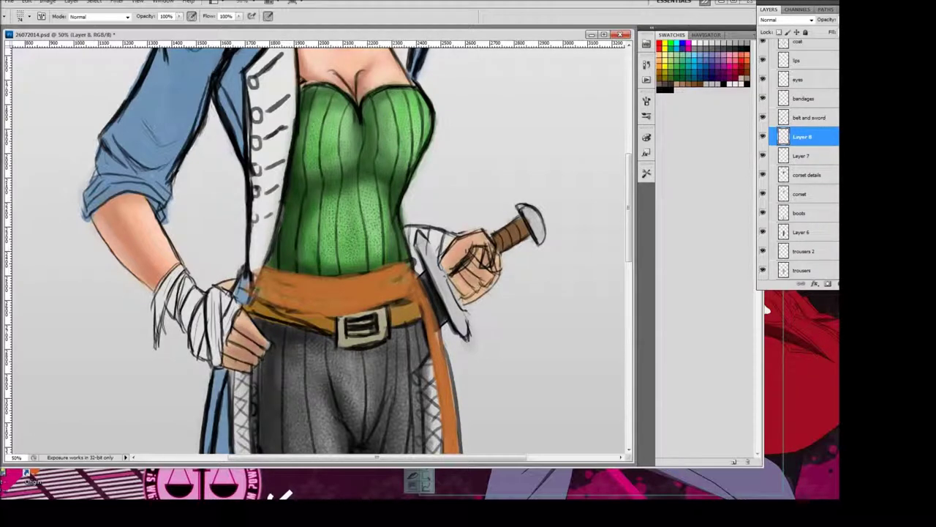
{"action": "left_click_drag", "start_coordinate": [403, 113], "coordinate": [401, 132]}
Step: Choose a Char_Paint textured brush preset and cover the corset's bust and waist with its dark green pattern
{"action": "key", "text": "ctrl+0"}
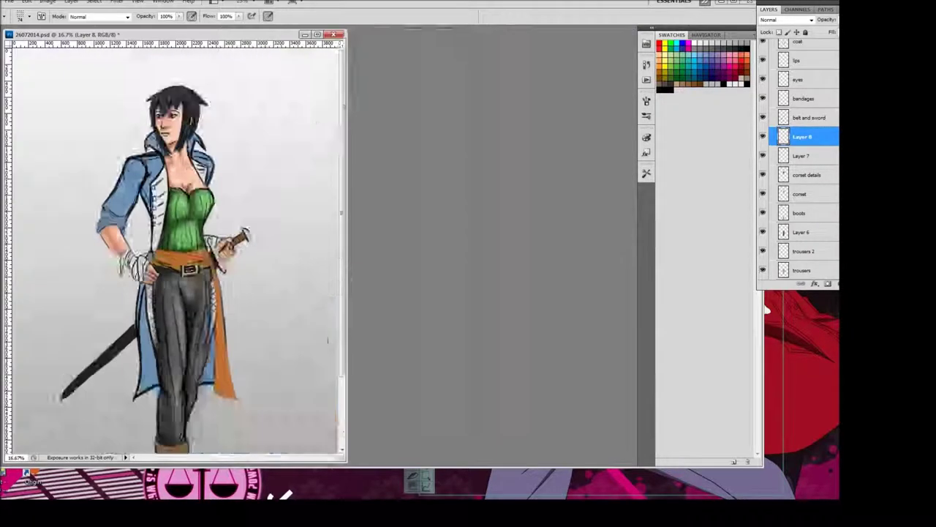
{"action": "key", "text": "ctrl+plus"}
{"action": "left_click", "coordinate": [30, 16]}
{"action": "scroll", "coordinate": [109, 188], "scroll_direction": "down", "scroll_amount": 1}
{"action": "scroll", "coordinate": [108, 187], "scroll_direction": "down", "scroll_amount": 2}
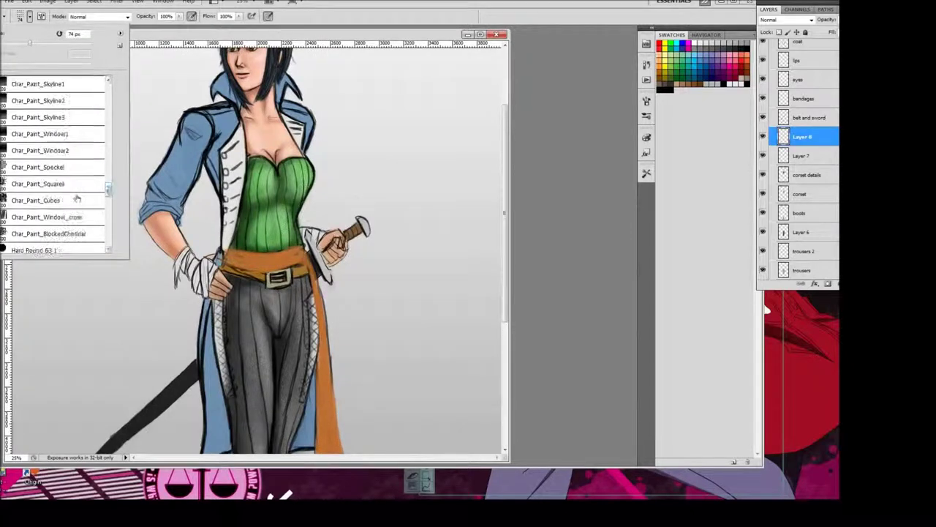
{"action": "double_click", "coordinate": [77, 197]}
{"action": "key", "text": "F5"}
{"action": "key", "text": "F5"}
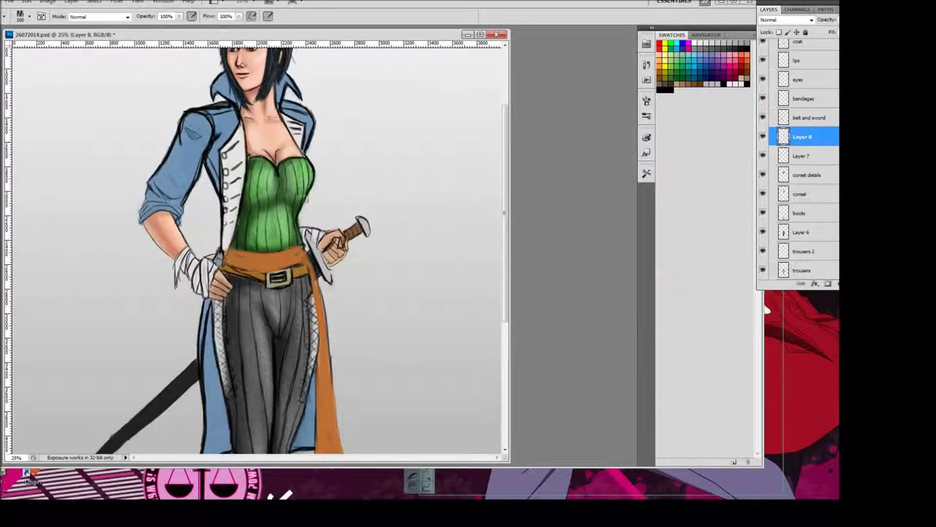
{"action": "mouse_move", "coordinate": [265, 159]}
{"action": "left_mouse_down"}
{"action": "mouse_move", "coordinate": [258, 233]}
{"action": "mouse_move", "coordinate": [284, 248]}
{"action": "left_mouse_up"}
{"action": "left_click_drag", "start_coordinate": [296, 156], "coordinate": [306, 187]}
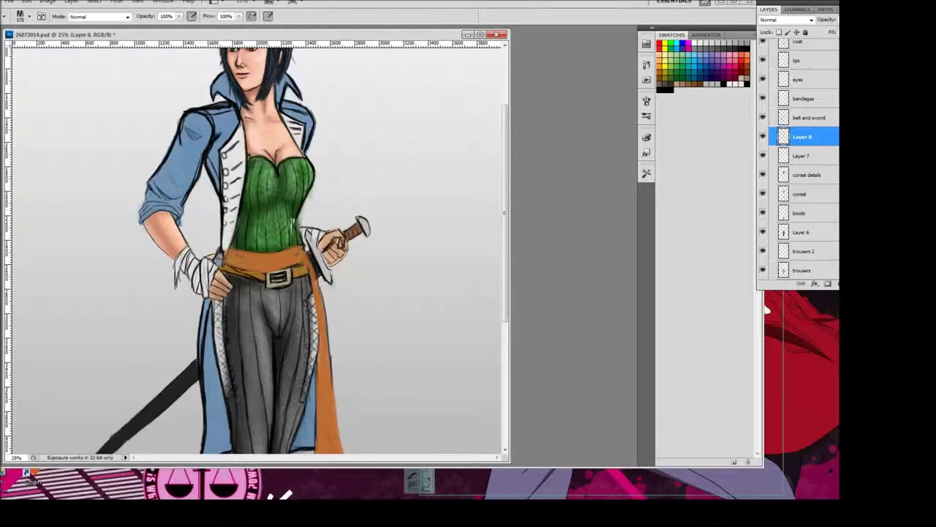
Step: Pick a lighter green and brush the textured pattern over the lower front of the corset at 175 px
{"action": "left_click", "coordinate": [412, 110]}
{"action": "left_click", "coordinate": [512, 62]}
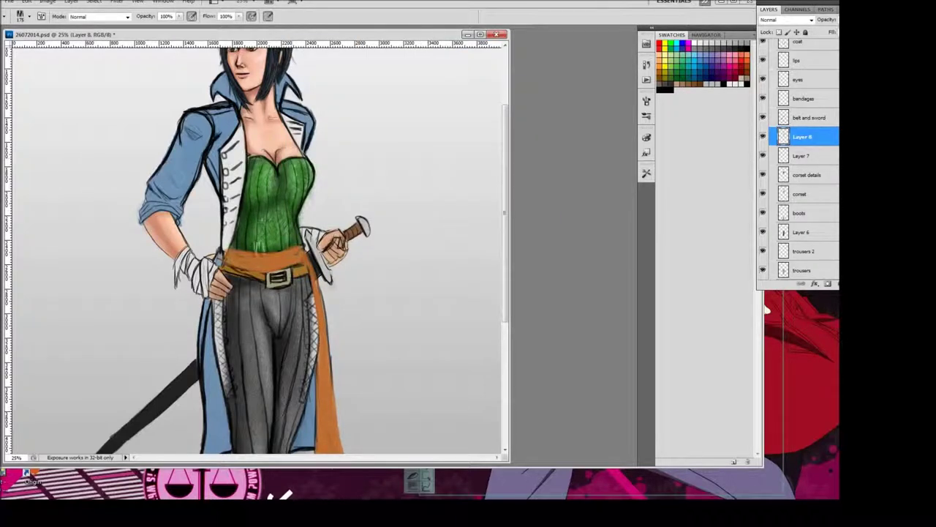
{"action": "key", "text": "h"}
{"action": "left_click_drag", "start_coordinate": [251, 242], "coordinate": [251, 240]}
{"action": "scroll", "coordinate": [251, 241], "scroll_direction": "up", "scroll_amount": 2}
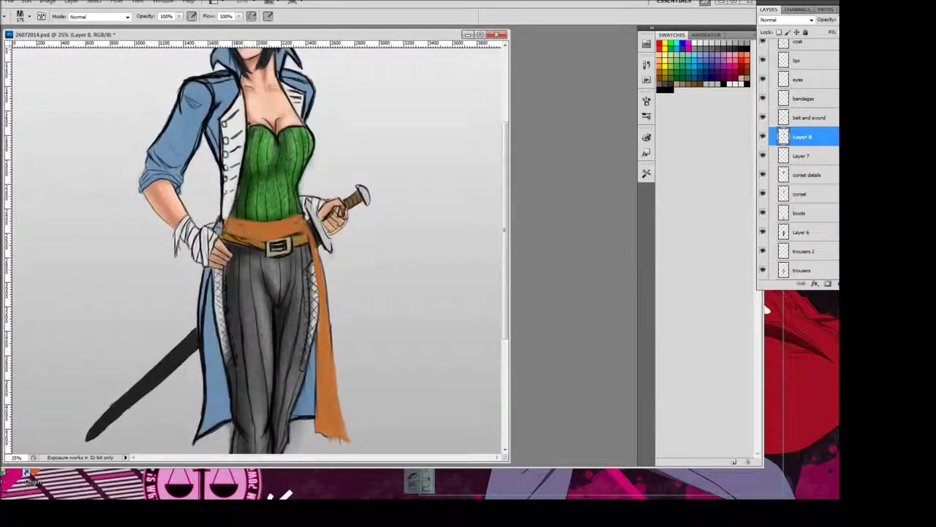
Step: Switch to a 250 px brush preset at 30% opacity and brush softer green shading over the textured corset
{"action": "key", "text": "ctrl+minus"}
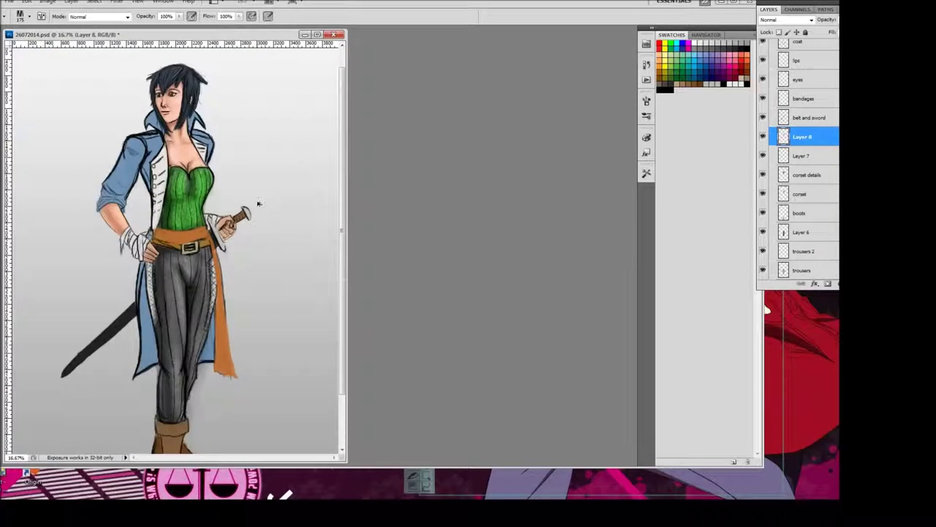
{"action": "key", "text": "ctrl+plus"}
{"action": "key", "text": "ctrl+plus"}
{"action": "left_click", "coordinate": [29, 16]}
{"action": "scroll", "coordinate": [59, 168], "scroll_direction": "up", "scroll_amount": 5}
{"action": "left_click", "coordinate": [74, 125]}
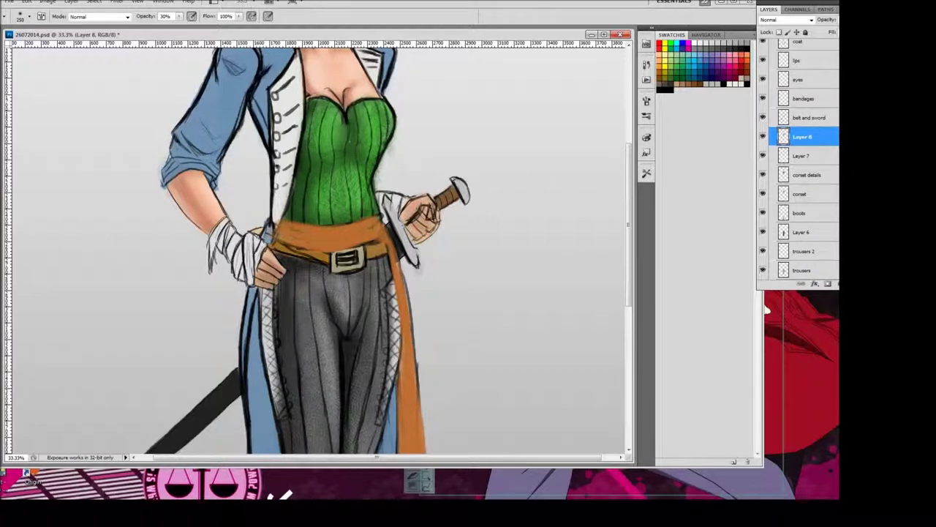
Step: Examine the corset against the full figure and compare it with Layer 8 hidden and shown
{"action": "key", "text": "ctrl+minus"}
{"action": "key", "text": "ctrl+minus"}
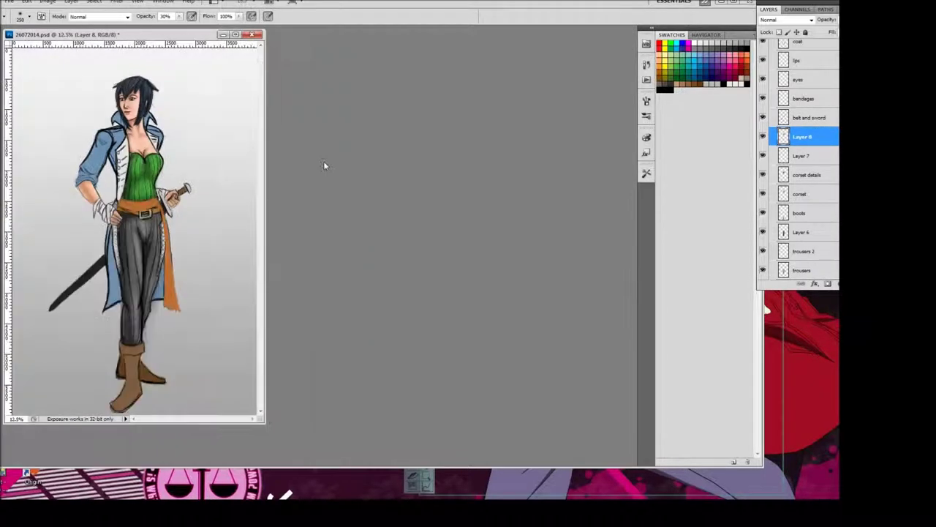
{"action": "key", "text": "ctrl+plus"}
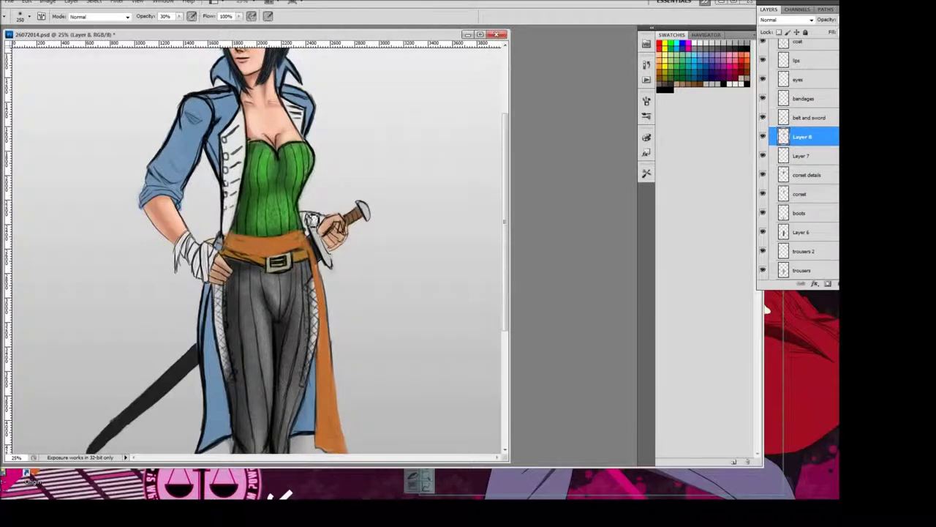
{"action": "key", "text": "ctrl+minus"}
{"action": "key", "text": "ctrl+plus"}
{"action": "left_click", "coordinate": [19, 16]}
{"action": "left_click", "coordinate": [763, 137]}
{"action": "left_click", "coordinate": [763, 137]}
{"action": "left_click", "coordinate": [763, 138]}
{"action": "left_click", "coordinate": [763, 138]}
{"action": "left_click", "coordinate": [763, 138]}
{"action": "left_click", "coordinate": [763, 137]}
{"action": "left_click", "coordinate": [763, 138]}
{"action": "left_click", "coordinate": [763, 137]}
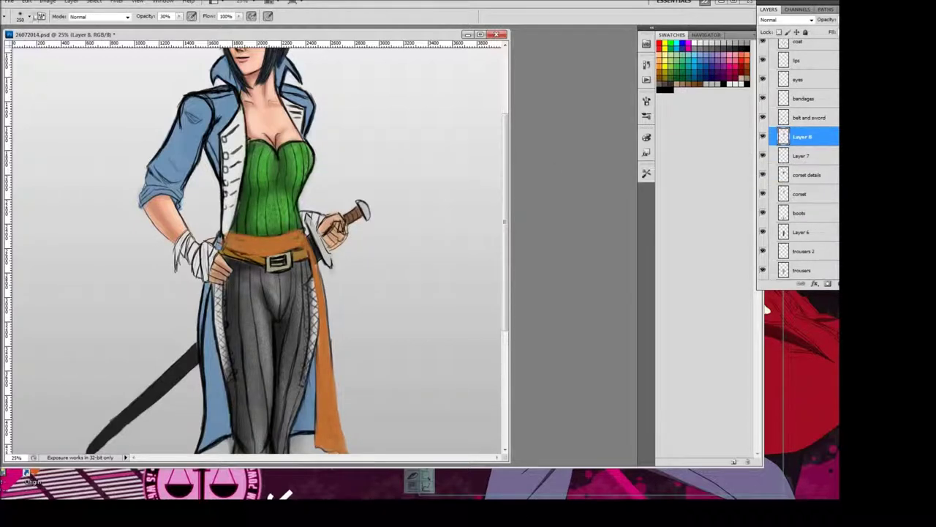
Step: Switch to a 170 px brush preset at 30% opacity and brush smoother green shading over the corset's waist and front
{"action": "left_click", "coordinate": [33, 16]}
{"action": "scroll", "coordinate": [94, 183], "scroll_direction": "down", "scroll_amount": 15}
{"action": "scroll", "coordinate": [94, 197], "scroll_direction": "down", "scroll_amount": 2}
{"action": "double_click", "coordinate": [78, 115]}
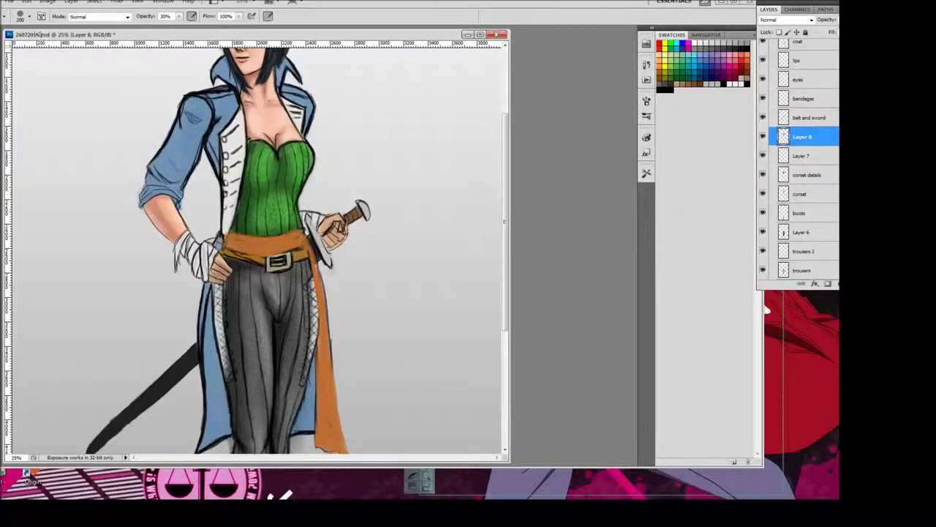
{"action": "left_click", "coordinate": [30, 16]}
{"action": "left_click_drag", "start_coordinate": [108, 201], "coordinate": [106, 223]}
{"action": "scroll", "coordinate": [106, 223], "scroll_direction": "down", "scroll_amount": 4}
{"action": "scroll", "coordinate": [88, 163], "scroll_direction": "up", "scroll_amount": 2}
{"action": "double_click", "coordinate": [86, 167]}
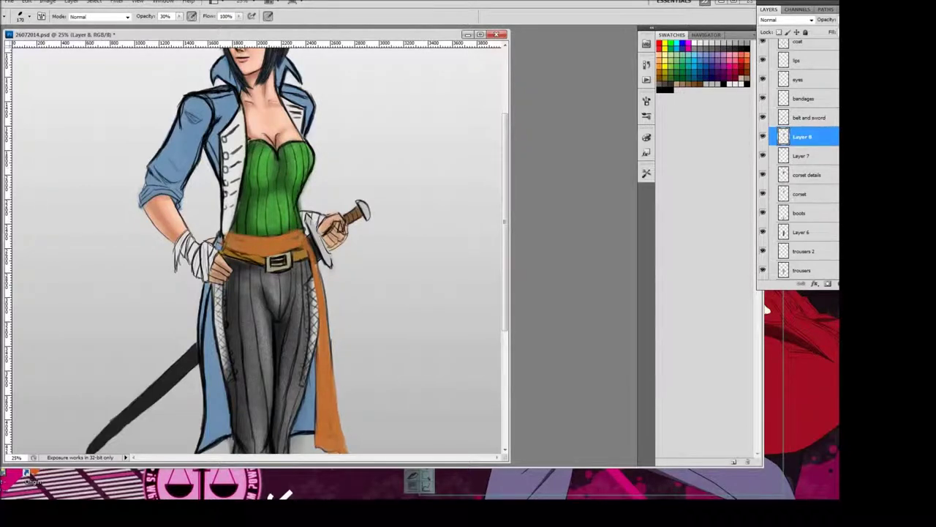
{"action": "key", "text": "Return"}
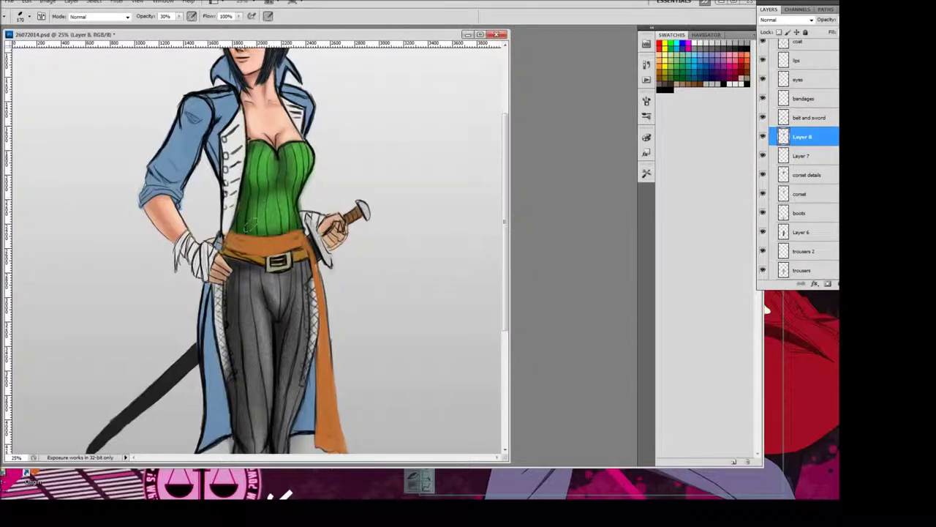
Step: Touch up the shading along the upper edge of the corset's bust
{"action": "key", "text": "ctrl+minus"}
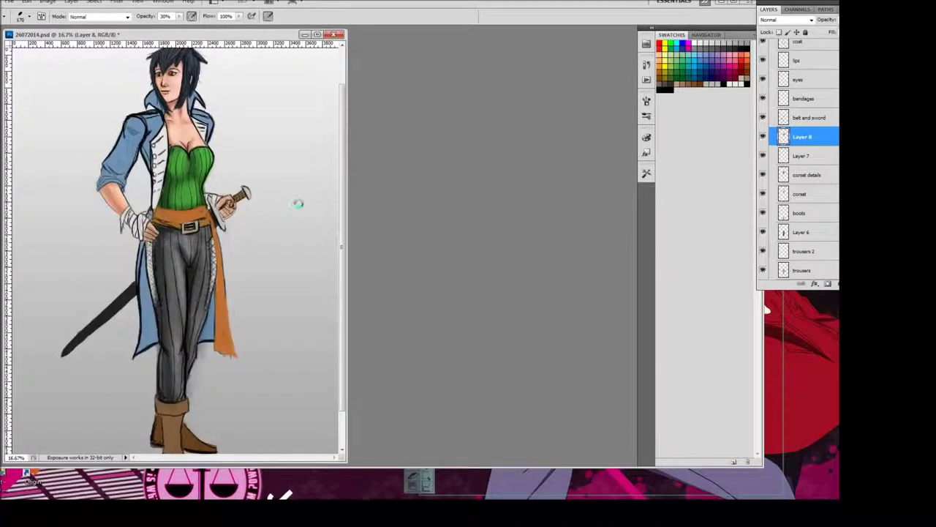
{"action": "key", "text": "ctrl+plus"}
{"action": "scroll", "coordinate": [297, 204], "scroll_direction": "up", "scroll_amount": 3}
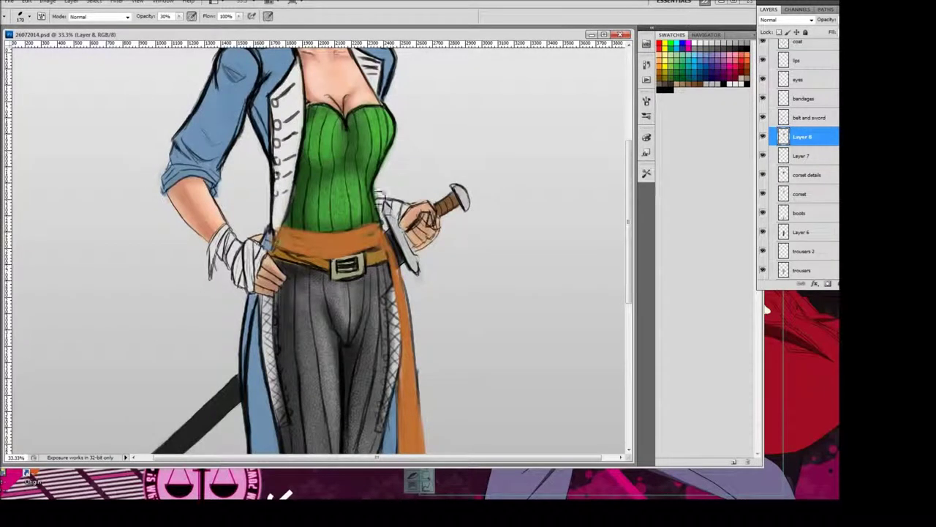
{"action": "left_click_drag", "start_coordinate": [388, 101], "coordinate": [370, 105]}
Step: Merge Layer 8, Layer 7 and the corset details layer, and name the result "corset details"
{"action": "left_click", "coordinate": [807, 175], "text": "shift"}
{"action": "key", "text": "ctrl+e"}
{"action": "double_click", "coordinate": [802, 137]}
{"action": "type", "text": "details"}
{"action": "key", "text": "Return"}
Step: Move the sash layer directly above inking and add a new layer named "sash2" above it
{"action": "scroll", "coordinate": [504, 205], "scroll_direction": "up", "scroll_amount": 1}
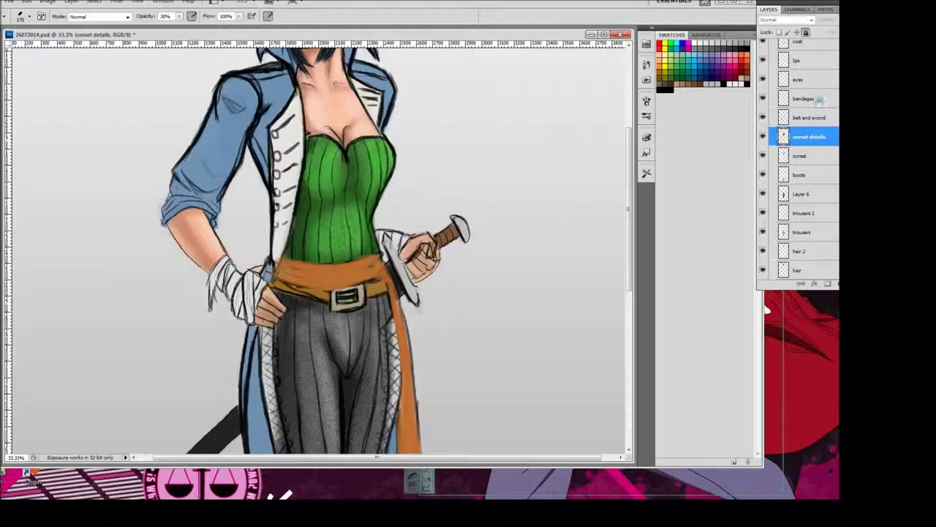
{"action": "scroll", "coordinate": [796, 139], "scroll_direction": "up", "scroll_amount": 2}
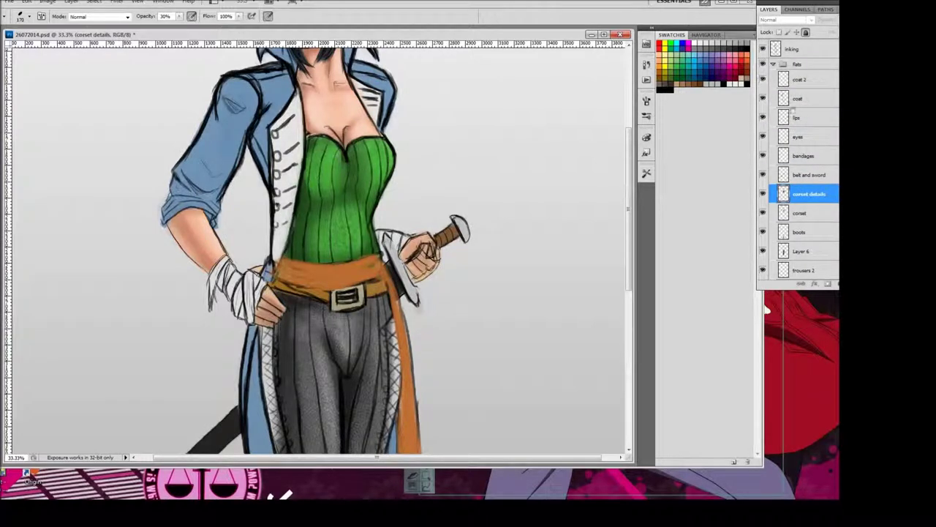
{"action": "scroll", "coordinate": [793, 167], "scroll_direction": "up", "scroll_amount": 4}
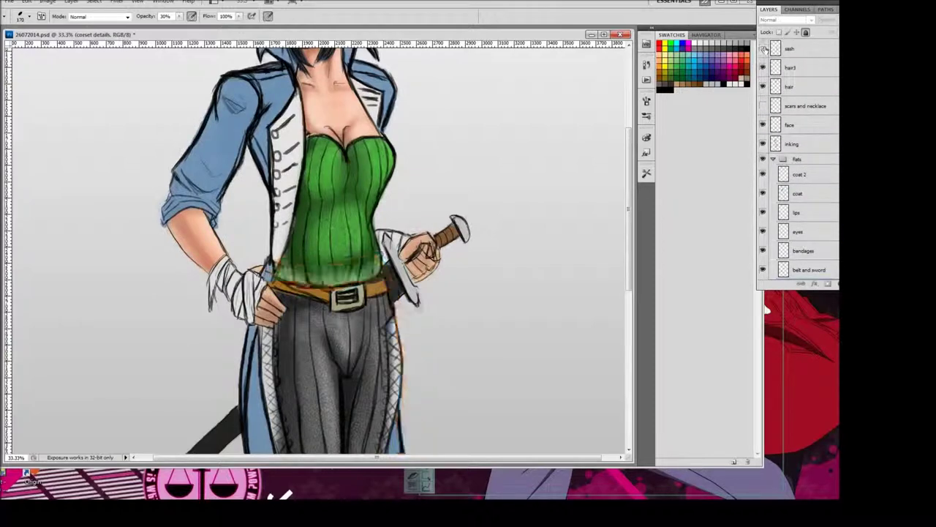
{"action": "left_click_drag", "start_coordinate": [803, 164], "coordinate": [805, 123]}
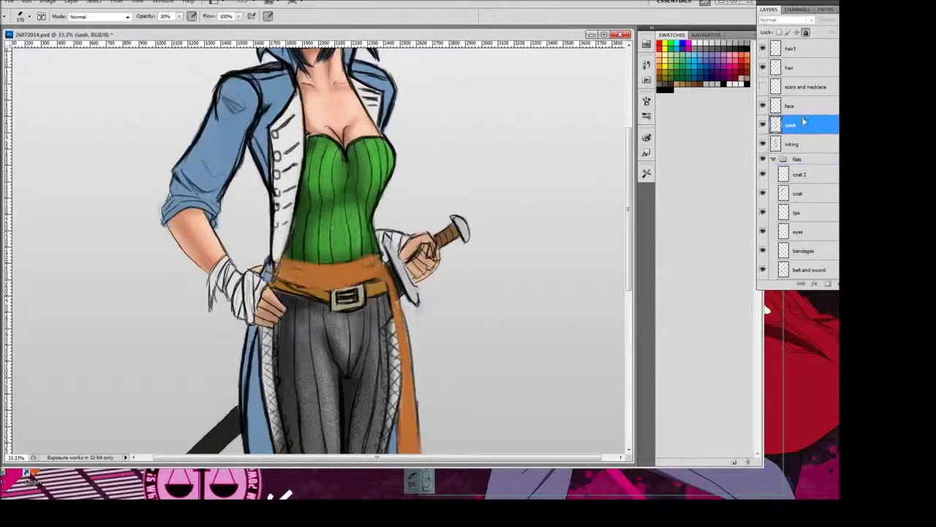
{"action": "key", "text": "ctrl+shift+alt+n"}
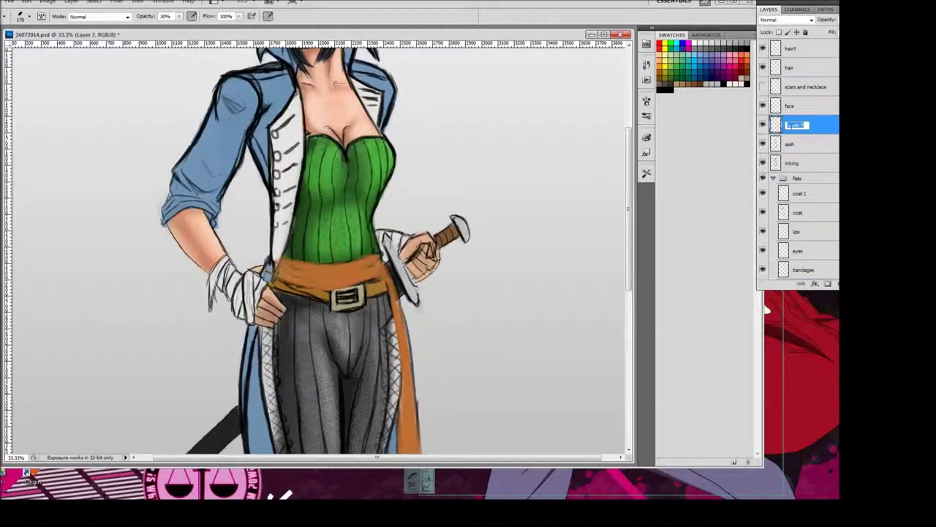
{"action": "key", "text": "Return"}
Step: Sample the sash's orange, pick a darker tone and brush fold shadows over the waist and hanging sash at 60 px
{"action": "left_click", "coordinate": [401, 330]}
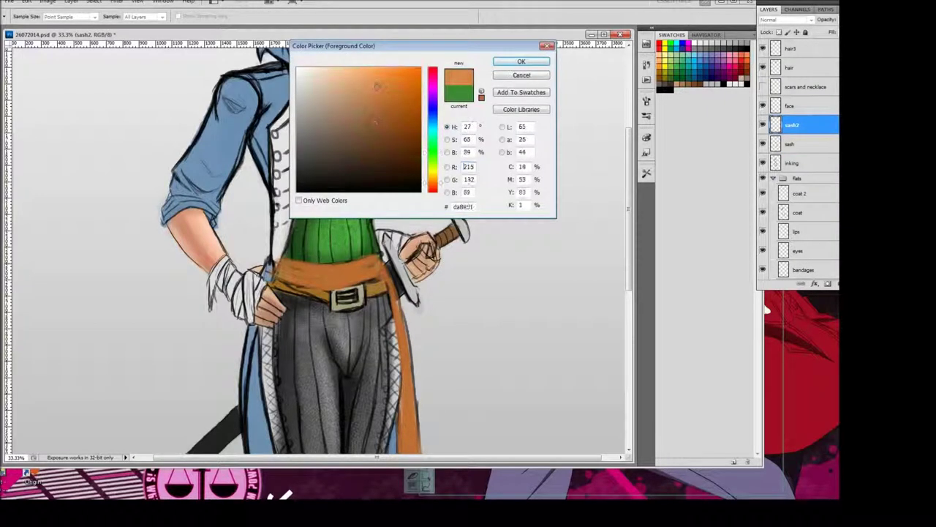
{"action": "key", "text": "Return"}
{"action": "key", "text": "ctrl+minus"}
{"action": "key", "text": "b"}
{"action": "scroll", "coordinate": [139, 186], "scroll_direction": "down", "scroll_amount": 3}
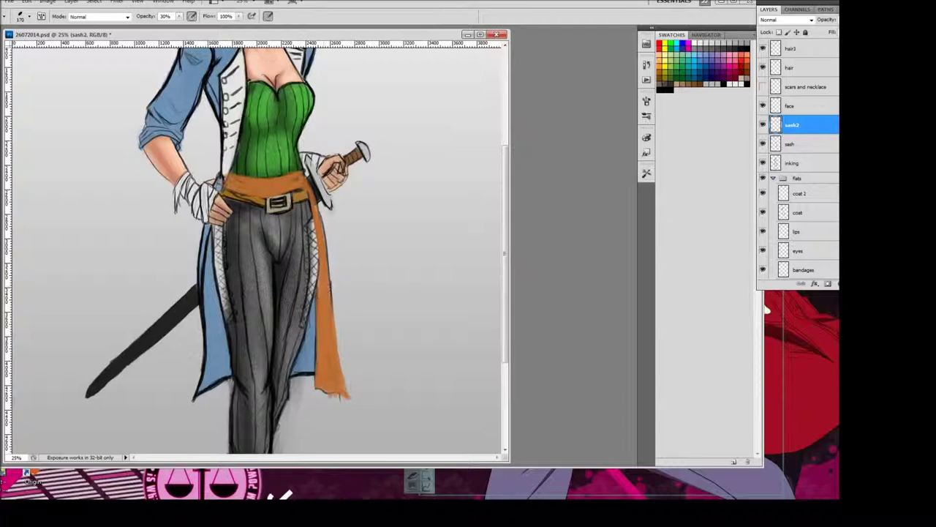
{"action": "left_click", "coordinate": [393, 140]}
{"action": "left_click", "coordinate": [522, 61]}
{"action": "left_click_drag", "start_coordinate": [321, 289], "coordinate": [325, 367]}
{"action": "mouse_move", "coordinate": [238, 186]}
{"action": "left_mouse_down"}
{"action": "mouse_move", "coordinate": [289, 187]}
{"action": "mouse_move", "coordinate": [284, 199]}
{"action": "mouse_move", "coordinate": [307, 187]}
{"action": "mouse_move", "coordinate": [327, 252]}
{"action": "mouse_move", "coordinate": [328, 369]}
{"action": "mouse_move", "coordinate": [338, 395]}
{"action": "mouse_move", "coordinate": [323, 395]}
{"action": "left_mouse_up"}
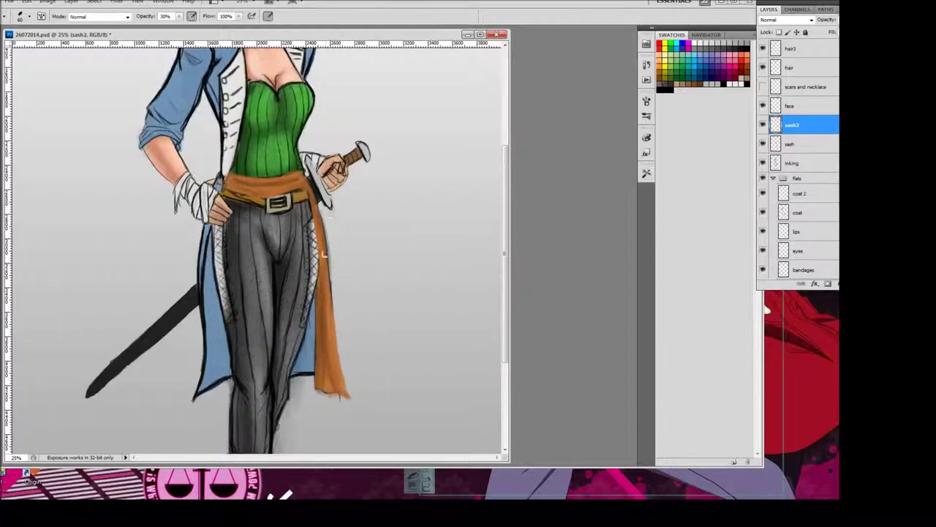
Step: Pick lighter orange tones and brush fold highlights on the waist sash and its hanging end at 30% opacity
{"action": "left_click", "coordinate": [3, 236]}
{"action": "left_click", "coordinate": [360, 88]}
{"action": "left_click", "coordinate": [521, 61]}
{"action": "mouse_move", "coordinate": [252, 180]}
{"action": "left_mouse_down"}
{"action": "mouse_move", "coordinate": [314, 193]}
{"action": "mouse_move", "coordinate": [344, 368]}
{"action": "mouse_move", "coordinate": [328, 318]}
{"action": "mouse_move", "coordinate": [326, 344]}
{"action": "mouse_move", "coordinate": [328, 290]}
{"action": "mouse_move", "coordinate": [326, 390]}
{"action": "mouse_move", "coordinate": [322, 217]}
{"action": "mouse_move", "coordinate": [339, 327]}
{"action": "mouse_move", "coordinate": [313, 193]}
{"action": "mouse_move", "coordinate": [295, 178]}
{"action": "mouse_move", "coordinate": [278, 191]}
{"action": "mouse_move", "coordinate": [243, 191]}
{"action": "mouse_move", "coordinate": [297, 190]}
{"action": "left_mouse_up"}
{"action": "left_click", "coordinate": [11, 300]}
{"action": "left_click", "coordinate": [522, 61]}
{"action": "mouse_move", "coordinate": [334, 279]}
{"action": "left_mouse_down"}
{"action": "mouse_move", "coordinate": [345, 386]}
{"action": "mouse_move", "coordinate": [293, 183]}
{"action": "mouse_move", "coordinate": [246, 188]}
{"action": "mouse_move", "coordinate": [247, 198]}
{"action": "mouse_move", "coordinate": [312, 183]}
{"action": "mouse_move", "coordinate": [320, 278]}
{"action": "mouse_move", "coordinate": [335, 269]}
{"action": "mouse_move", "coordinate": [326, 258]}
{"action": "left_mouse_up"}
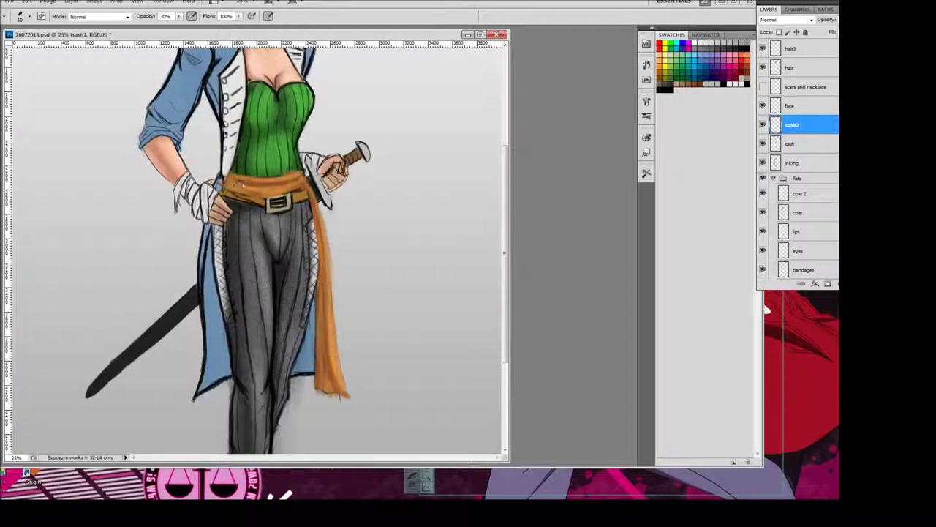
Step: Pick the yellow-orange #f0aa22 and brush brighter highlights on the waist sash beside the belt buckle
{"action": "left_click", "coordinate": [10, 300]}
{"action": "left_click", "coordinate": [401, 79]}
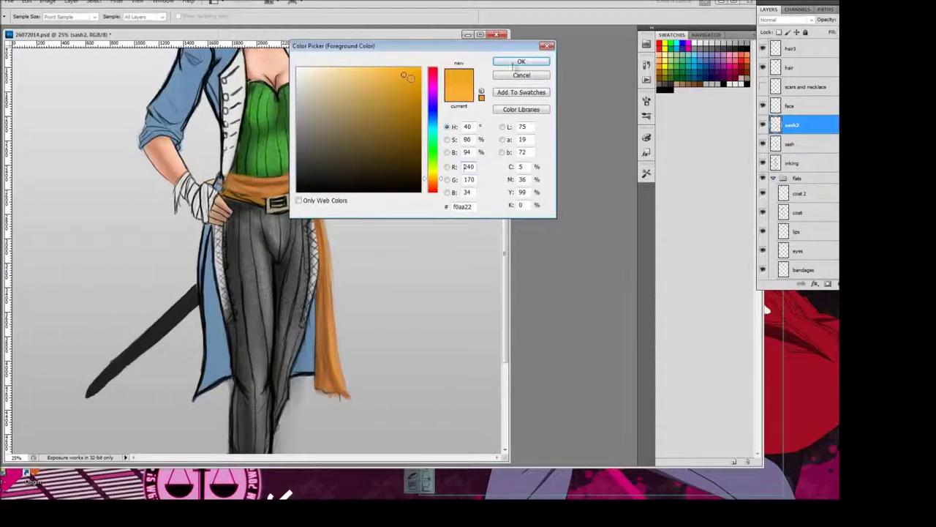
{"action": "left_click", "coordinate": [521, 61]}
{"action": "mouse_move", "coordinate": [289, 193]}
{"action": "left_mouse_down"}
{"action": "mouse_move", "coordinate": [301, 183]}
{"action": "mouse_move", "coordinate": [279, 189]}
{"action": "mouse_move", "coordinate": [299, 194]}
{"action": "left_mouse_up"}
Step: Raise the brush opacity to 80% and paint stronger fold lines across the waist sash with new colour picks
{"action": "key", "text": "8"}
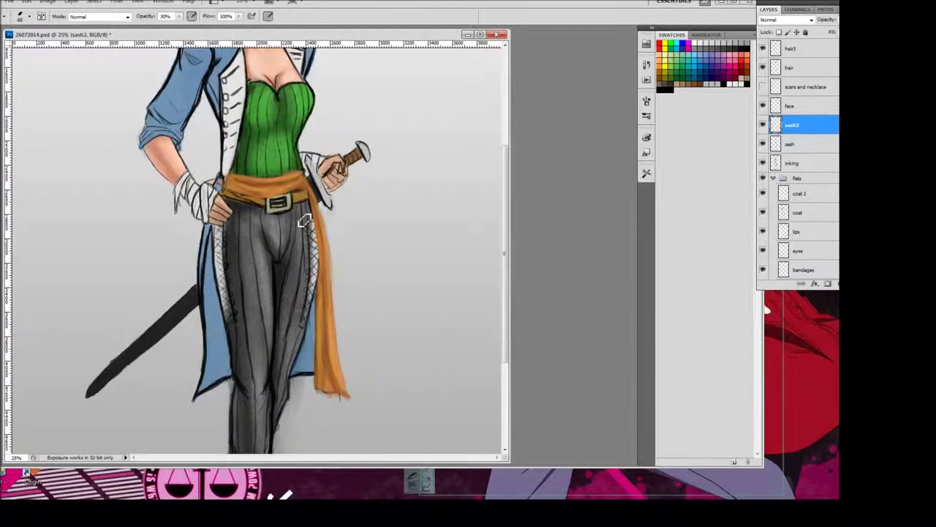
{"action": "key", "text": "Return"}
{"action": "mouse_move", "coordinate": [271, 188]}
{"action": "left_mouse_down"}
{"action": "mouse_move", "coordinate": [298, 184]}
{"action": "mouse_move", "coordinate": [242, 192]}
{"action": "mouse_move", "coordinate": [300, 192]}
{"action": "left_mouse_up"}
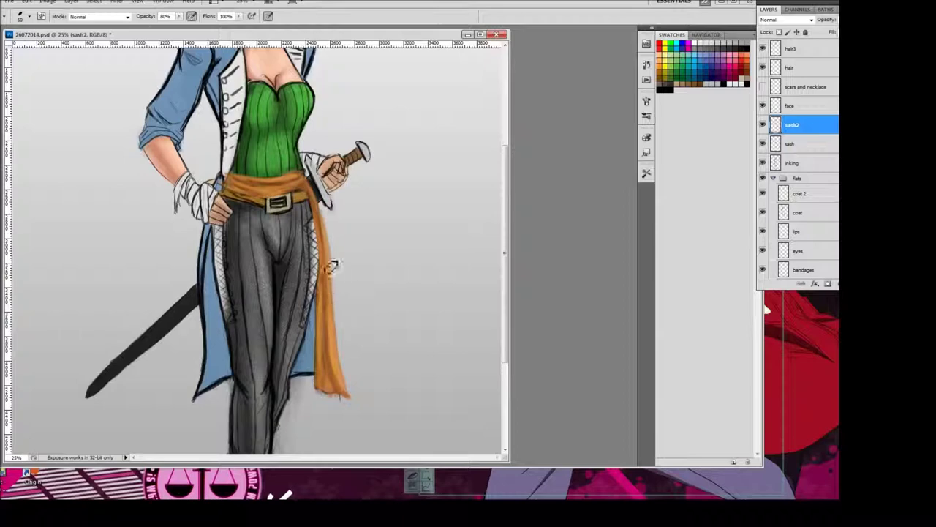
{"action": "key", "text": "F12"}
{"action": "key", "text": "Return"}
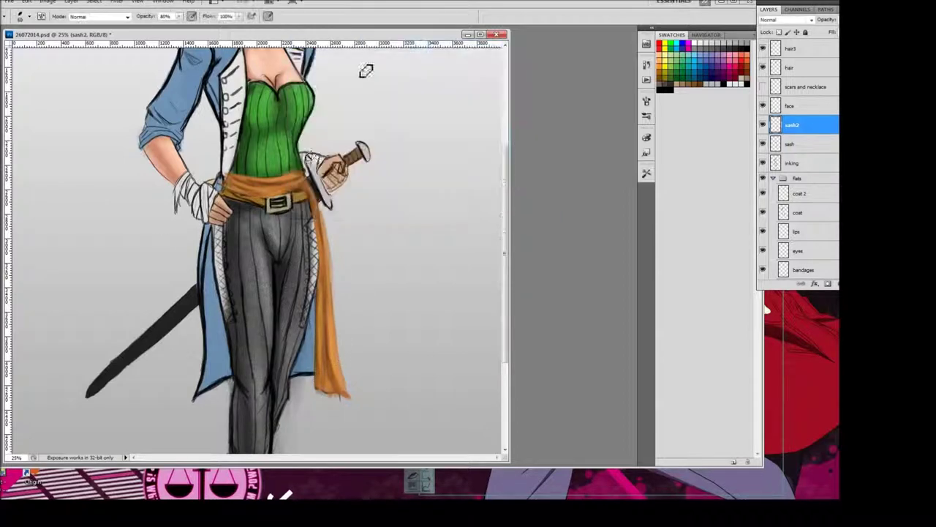
{"action": "mouse_move", "coordinate": [280, 180]}
{"action": "left_mouse_down"}
{"action": "mouse_move", "coordinate": [314, 174]}
{"action": "mouse_move", "coordinate": [255, 188]}
{"action": "mouse_move", "coordinate": [311, 191]}
{"action": "left_mouse_up"}
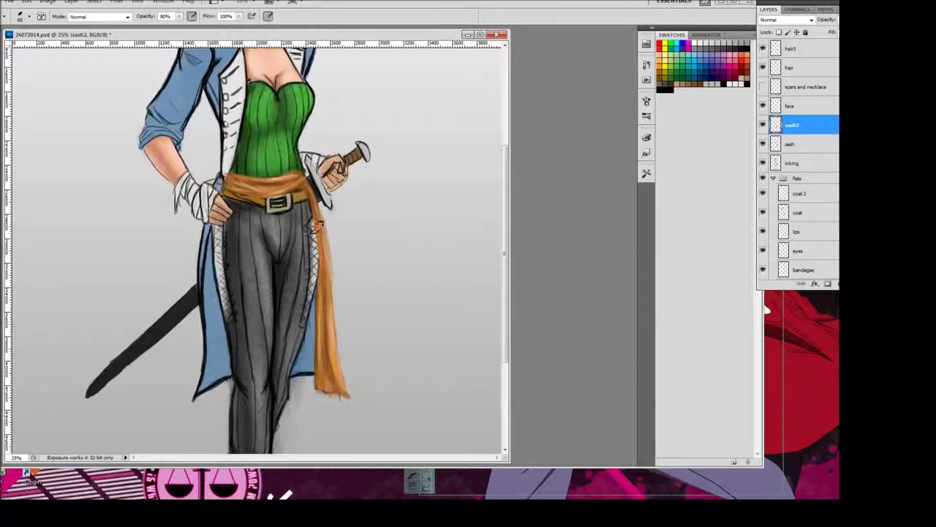
Step: Choose another brush preset with a bright orange colour, enlarged to 175 px at 45% opacity, for the sash
{"action": "left_click", "coordinate": [31, 16]}
{"action": "scroll", "coordinate": [58, 169], "scroll_direction": "down", "scroll_amount": 2}
{"action": "double_click", "coordinate": [44, 83]}
{"action": "key", "text": "shift+3"}
{"action": "left_click", "coordinate": [389, 73]}
{"action": "left_click", "coordinate": [533, 64]}
{"action": "key", "text": "bracketright"}
{"action": "key", "text": "bracketright"}
{"action": "key", "text": "bracketright"}
{"action": "key", "text": "4"}
{"action": "key", "text": "5"}
{"action": "key", "text": "shift+0"}
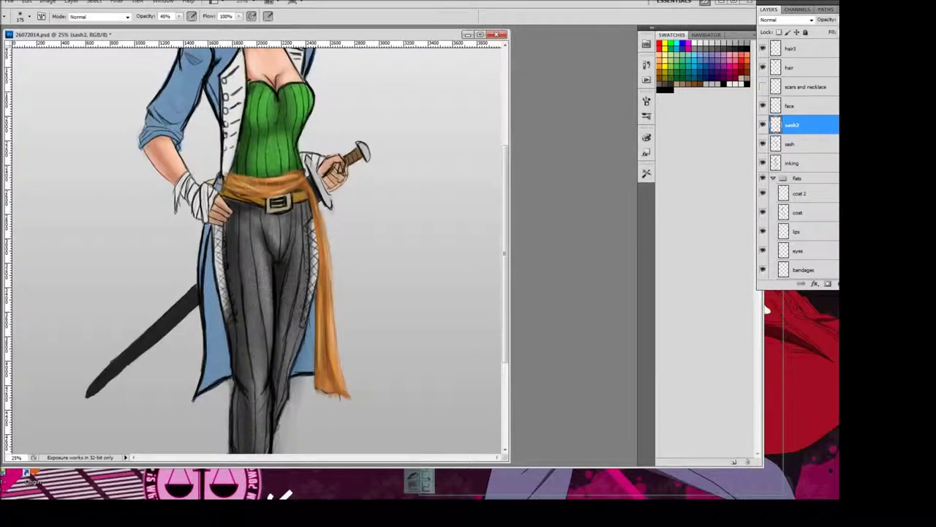
Step: Pick the bright orange #f99a12 and brush soft colour over the sash at 90 px
{"action": "key", "text": "shift+3"}
{"action": "key", "text": "Return"}
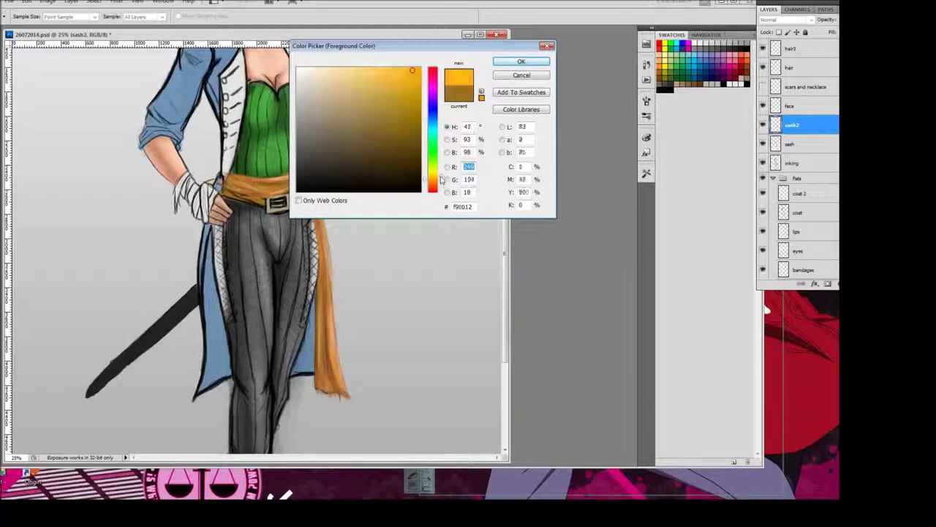
{"action": "left_click", "coordinate": [522, 65]}
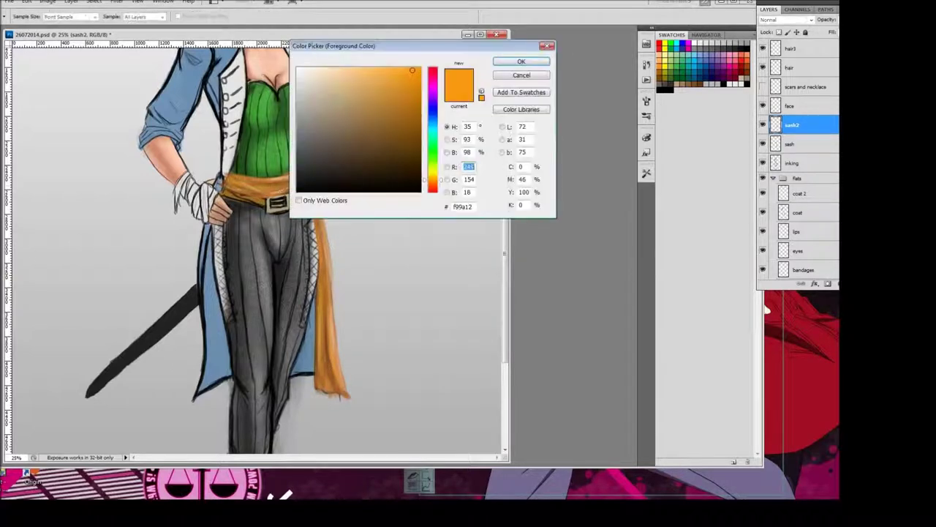
{"action": "left_click", "coordinate": [520, 61]}
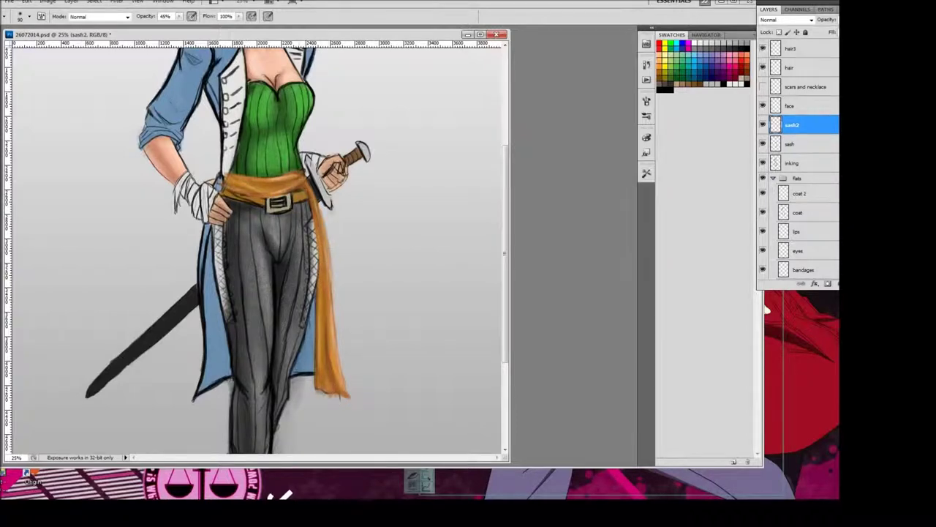
{"action": "key", "text": "ctrl+minus"}
{"action": "key", "text": "ctrl+plus"}
{"action": "left_click", "coordinate": [521, 65]}
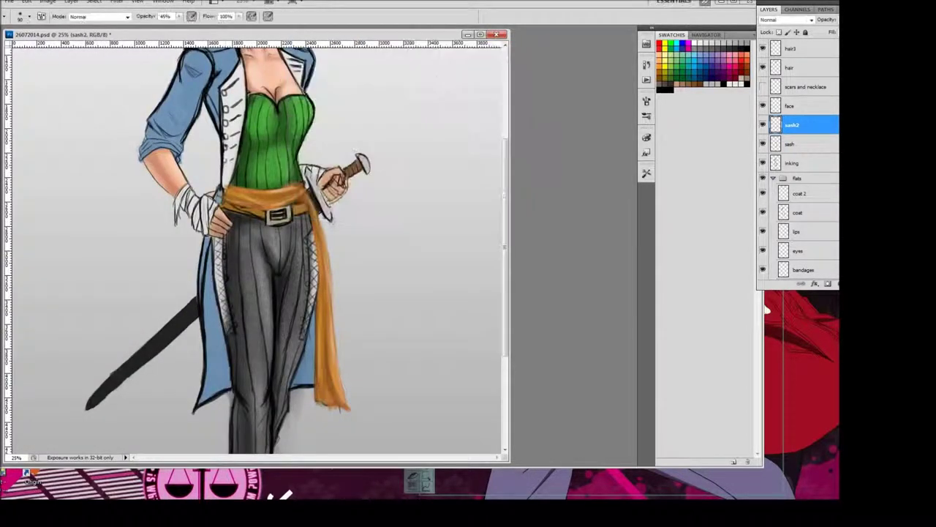
Step: Choose a textured brush preset, set it to 70 px and brush texture across the waist sash
{"action": "left_click", "coordinate": [30, 16]}
{"action": "scroll", "coordinate": [102, 194], "scroll_direction": "down", "scroll_amount": 10}
{"action": "scroll", "coordinate": [103, 194], "scroll_direction": "down", "scroll_amount": 10}
{"action": "left_click", "coordinate": [51, 201]}
{"action": "key", "text": "Return"}
{"action": "key", "text": "bracketleft"}
{"action": "key", "text": "bracketleft"}
{"action": "key", "text": "bracketleft"}
{"action": "key", "text": "F7"}
{"action": "key", "text": "Return"}
{"action": "left_click_drag", "start_coordinate": [278, 194], "coordinate": [240, 196]}
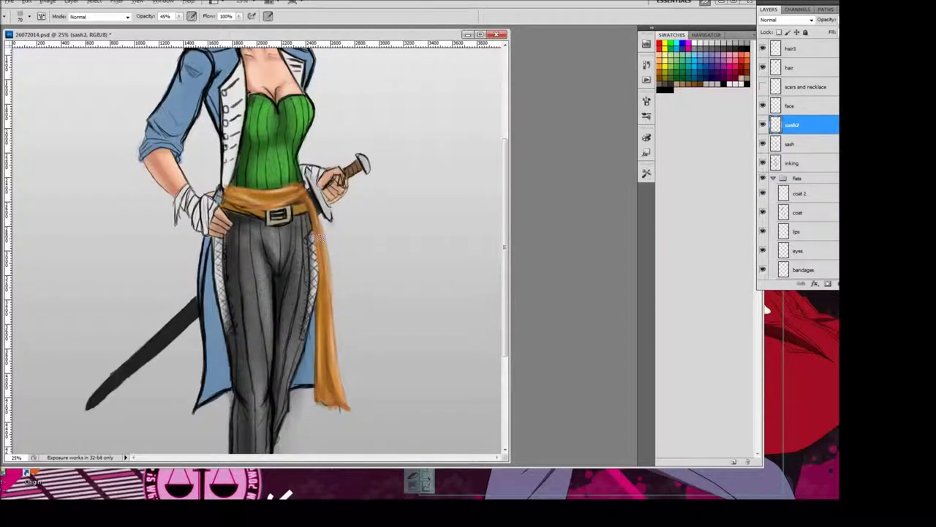
Step: Pick a new sash colour and switch to a 90 px brush preset
{"action": "key", "text": "F7"}
{"action": "key", "text": "Return"}
{"action": "left_click", "coordinate": [30, 16]}
{"action": "scroll", "coordinate": [90, 99], "scroll_direction": "down", "scroll_amount": 1}
{"action": "double_click", "coordinate": [89, 99]}
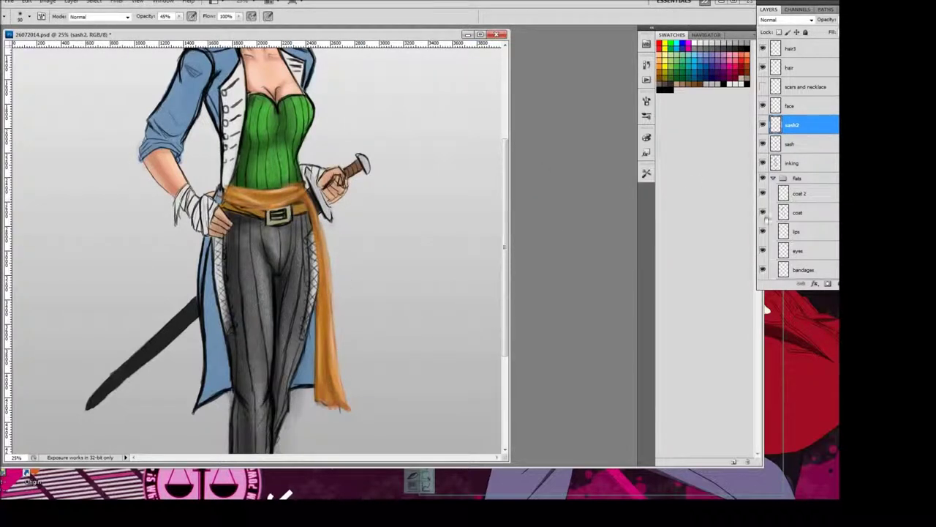
Step: Add a new layer above sash2 in Multiply mode and brush darker orange shading on the sash at 125 px
{"action": "key", "text": "ctrl+shift+alt+n"}
{"action": "key", "text": "shift+alt+m"}
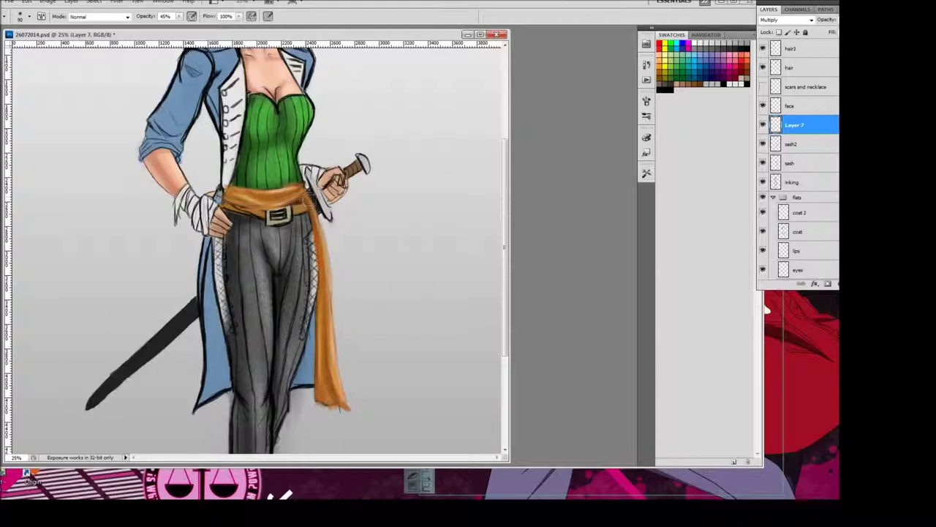
{"action": "key", "text": "Return"}
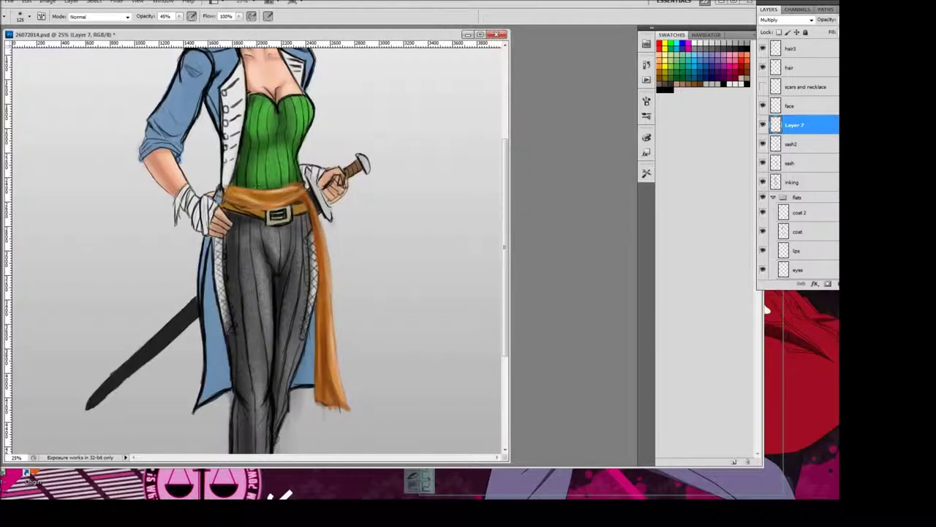
{"action": "key", "text": "ctrl+minus"}
{"action": "key", "text": "ctrl+plus"}
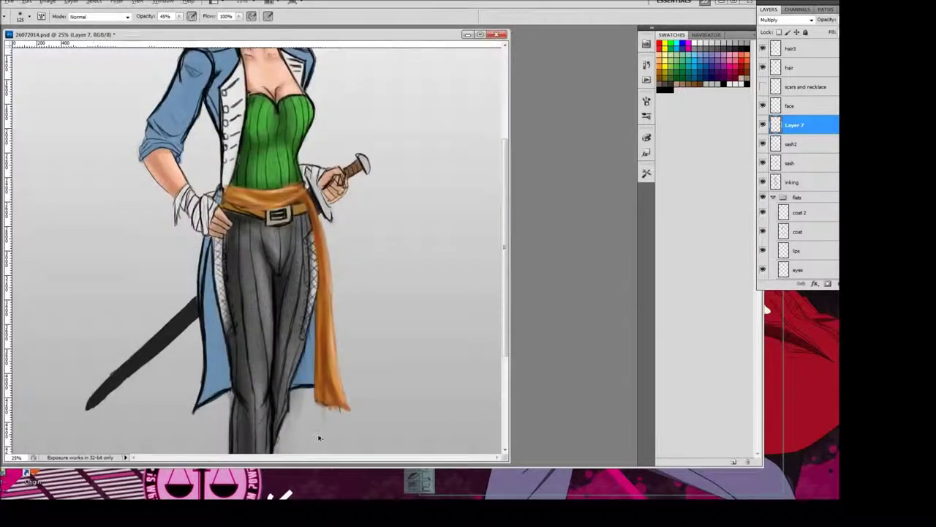
Step: Add a normal layer above Layer 7, pick the orange #ee7a07 and brush richer colour over the sash
{"action": "key", "text": "ctrl+shift+alt+n"}
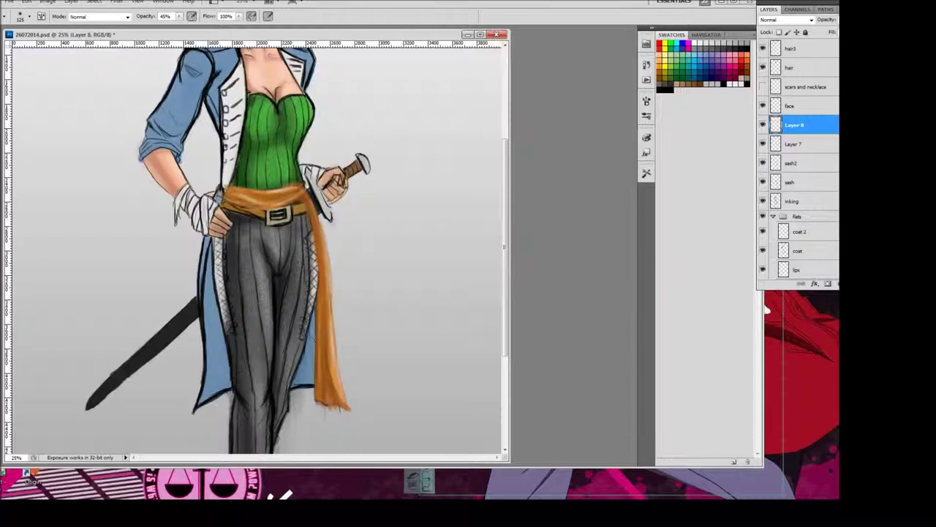
{"action": "left_click", "coordinate": [322, 329]}
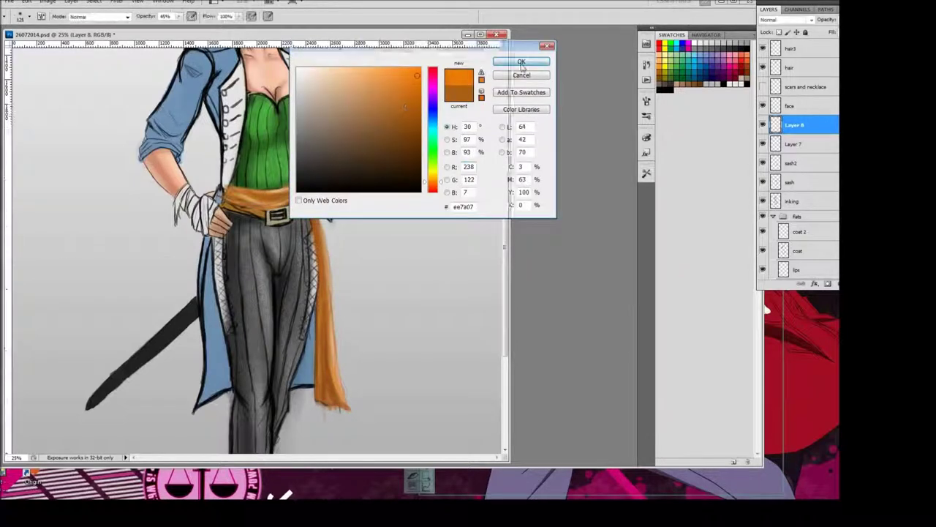
{"action": "key", "text": "Return"}
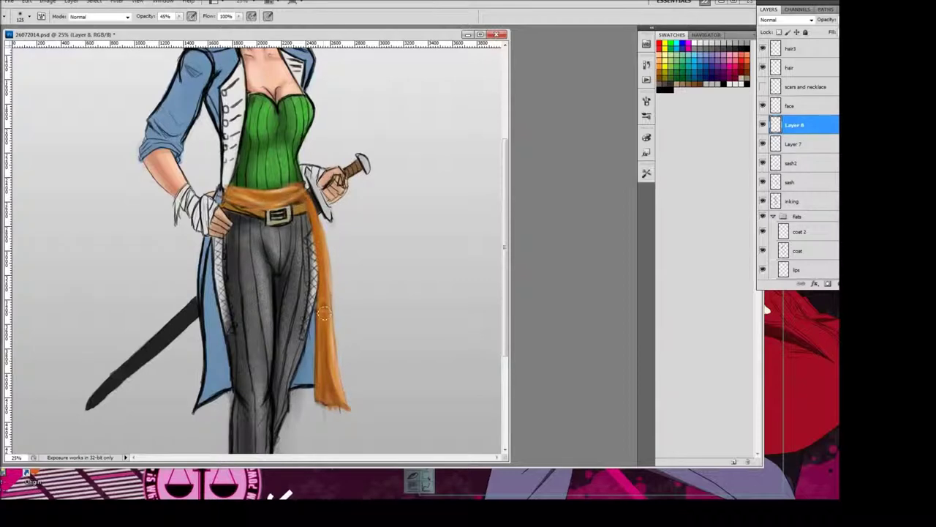
Step: Merge Layer 7 and Layer 8 into one layer above sash2
{"action": "key", "text": "ctrl+minus"}
{"action": "left_click", "coordinate": [794, 144], "text": "shift"}
{"action": "right_click", "coordinate": [808, 144]}
{"action": "left_click", "coordinate": [836, 289]}
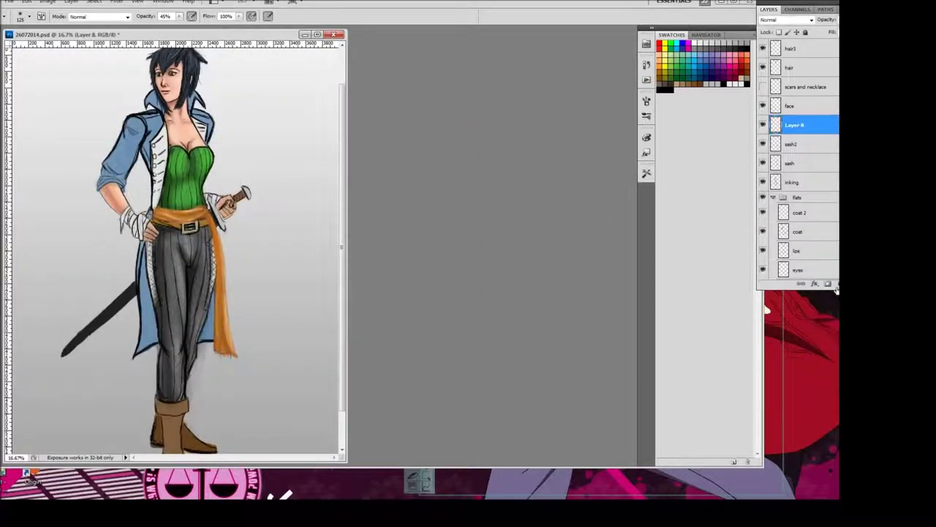
Step: Adjust Layer 8 with Levels, setting the black input level to 19 and the white input level to 255
{"action": "left_click", "coordinate": [47, 2]}
{"action": "left_click", "coordinate": [176, 42]}
{"action": "left_click_drag", "start_coordinate": [819, 304], "coordinate": [705, 306]}
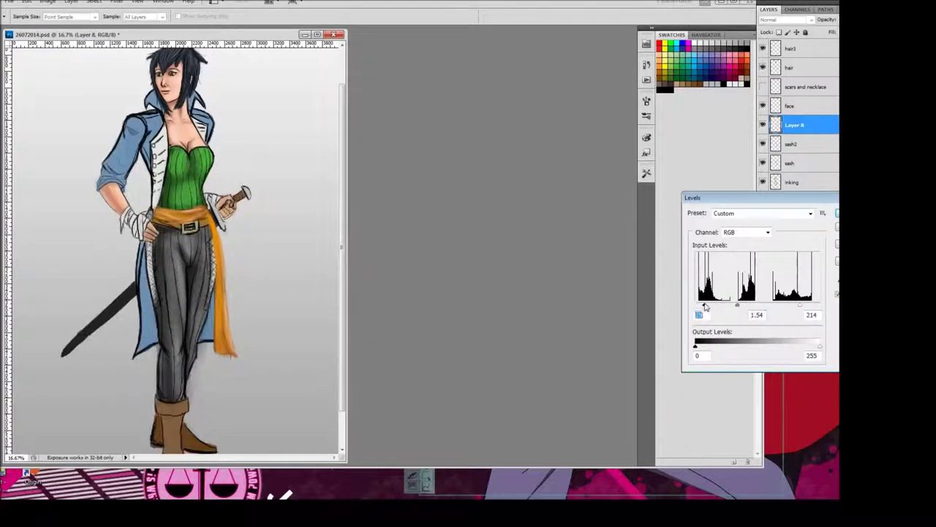
{"action": "left_click_drag", "start_coordinate": [744, 304], "coordinate": [766, 306]}
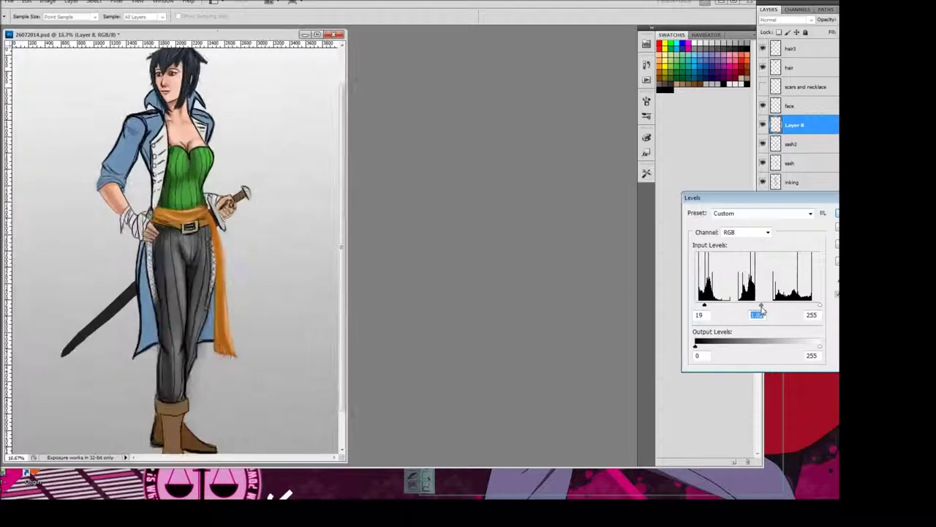
{"action": "key", "text": "ctrl+equal"}
{"action": "key", "text": "Return"}
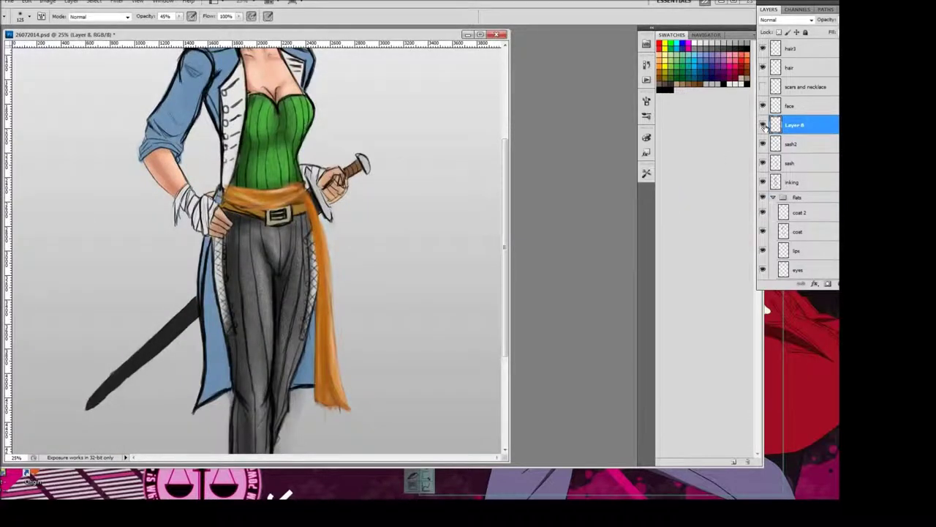
Step: Compare the sash with the sash2 layer hidden and shown, switching between sash2 and Layer 8, and reduce the brush to 100 px
{"action": "left_click", "coordinate": [765, 144]}
{"action": "left_click", "coordinate": [764, 144]}
{"action": "left_click", "coordinate": [764, 145]}
{"action": "key", "text": "alt+bracketleft"}
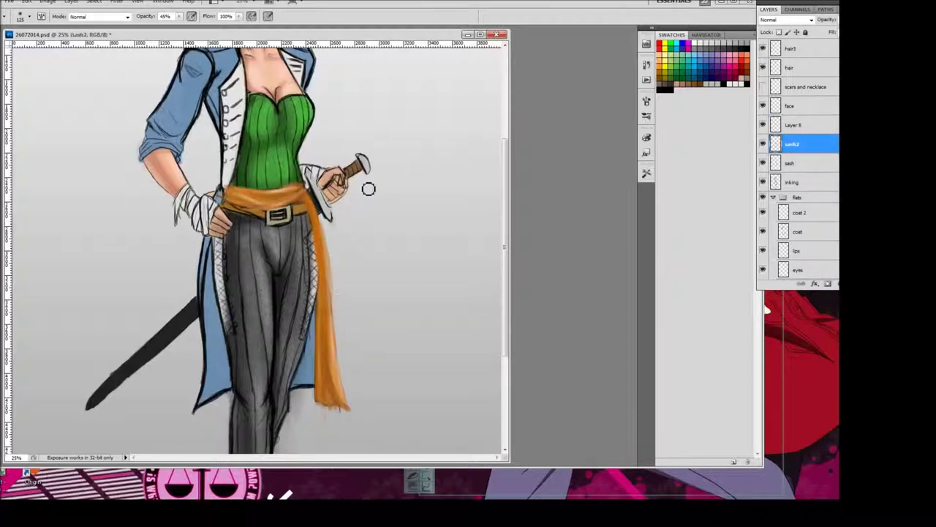
{"action": "key", "text": "alt+bracketright"}
{"action": "key", "text": "alt+bracketleft"}
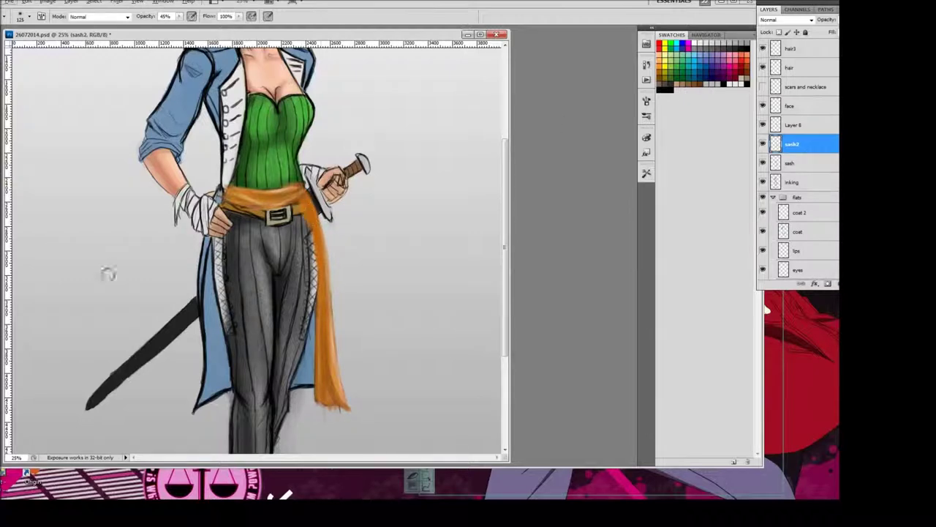
{"action": "key", "text": "bracketleft"}
{"action": "key", "text": "Return"}
{"action": "key", "text": "h"}
{"action": "left_click_drag", "start_coordinate": [310, 239], "coordinate": [301, 234]}
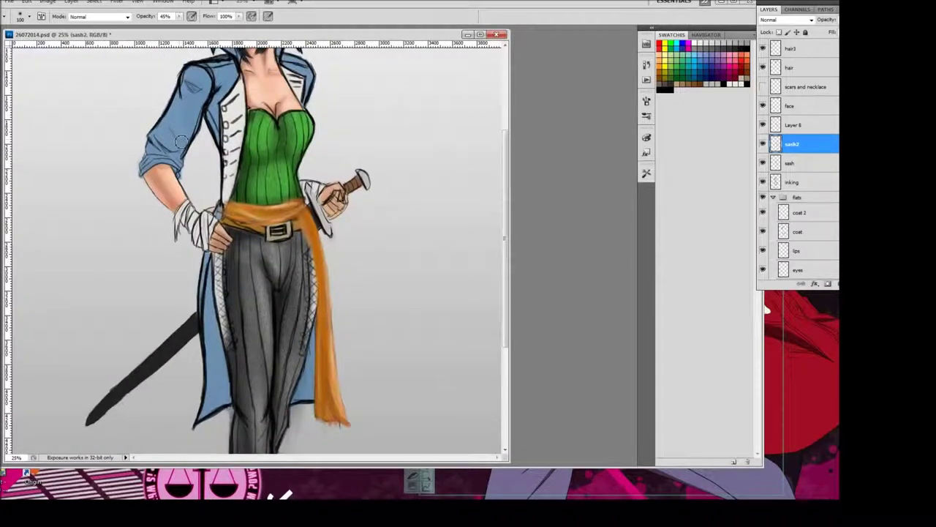
Step: Brush orange shading on Layer 8 down the upper part of the hanging sash tail with a 15 px brush
{"action": "left_click", "coordinate": [797, 125]}
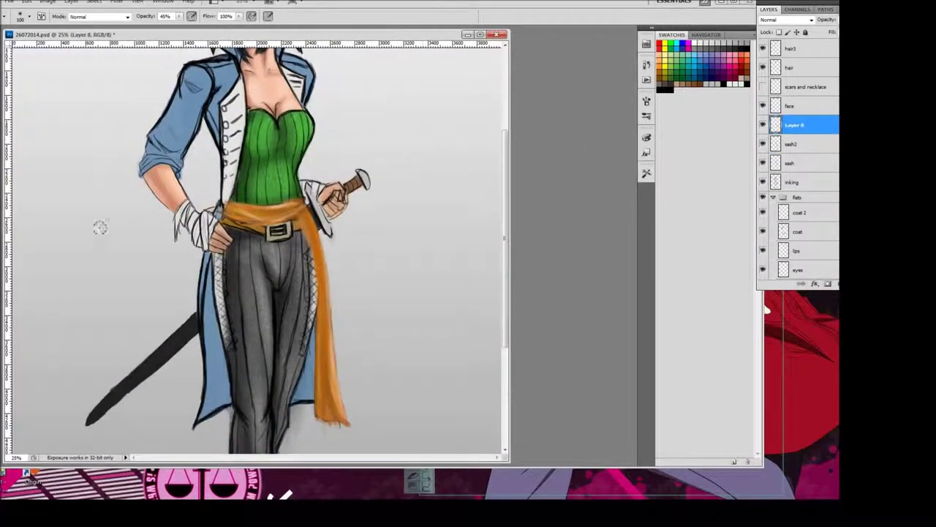
{"action": "key", "text": "Return"}
{"action": "key", "text": "ctrl+plus"}
{"action": "key", "text": "ctrl+plus"}
{"action": "key", "text": "ctrl+plus"}
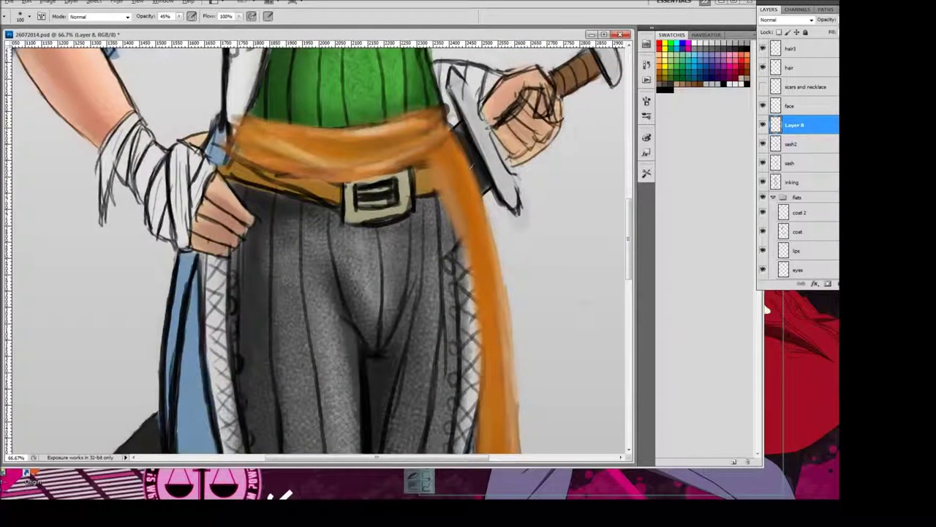
{"action": "left_click", "coordinate": [27, 16]}
{"action": "double_click", "coordinate": [73, 115]}
{"action": "mouse_move", "coordinate": [441, 182]}
{"action": "left_mouse_down"}
{"action": "mouse_move", "coordinate": [494, 235]}
{"action": "mouse_move", "coordinate": [479, 317]}
{"action": "mouse_move", "coordinate": [481, 284]}
{"action": "mouse_move", "coordinate": [499, 261]}
{"action": "mouse_move", "coordinate": [499, 347]}
{"action": "mouse_move", "coordinate": [497, 259]}
{"action": "left_mouse_up"}
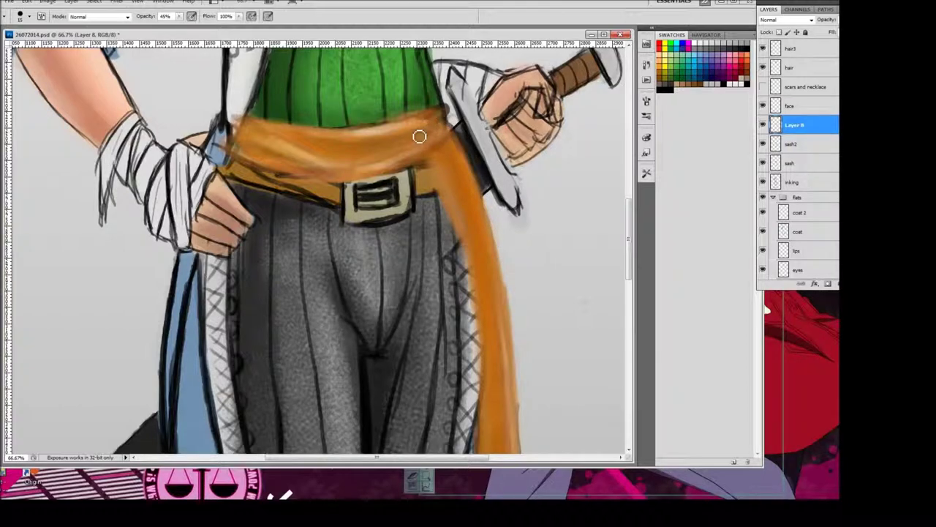
Step: Save the illustration and add a new layer directly above the coat layer in the flats group
{"action": "key", "text": "ctrl+minus"}
{"action": "key", "text": "ctrl+minus"}
{"action": "key", "text": "ctrl+minus"}
{"action": "key", "text": "ctrl+minus"}
{"action": "key", "text": "ctrl+minus"}
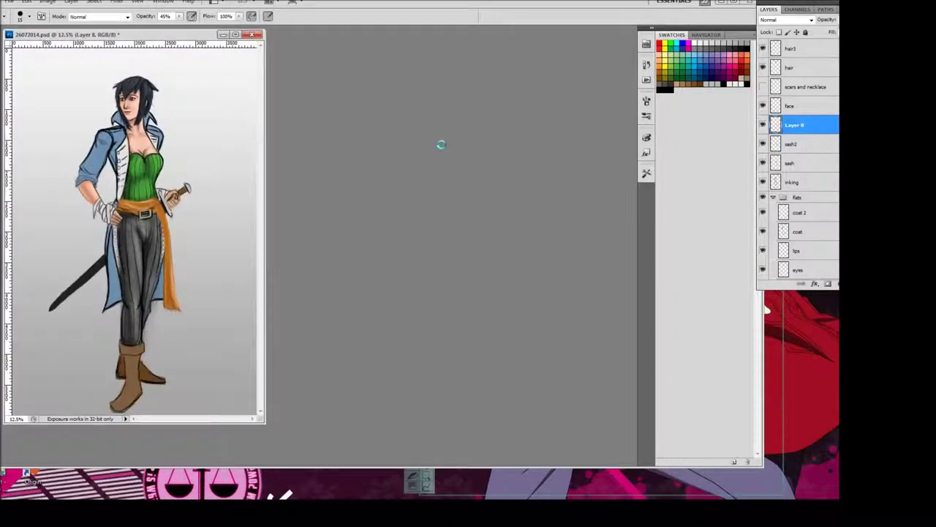
{"action": "key", "text": "ctrl+plus"}
{"action": "key", "text": "ctrl+plus"}
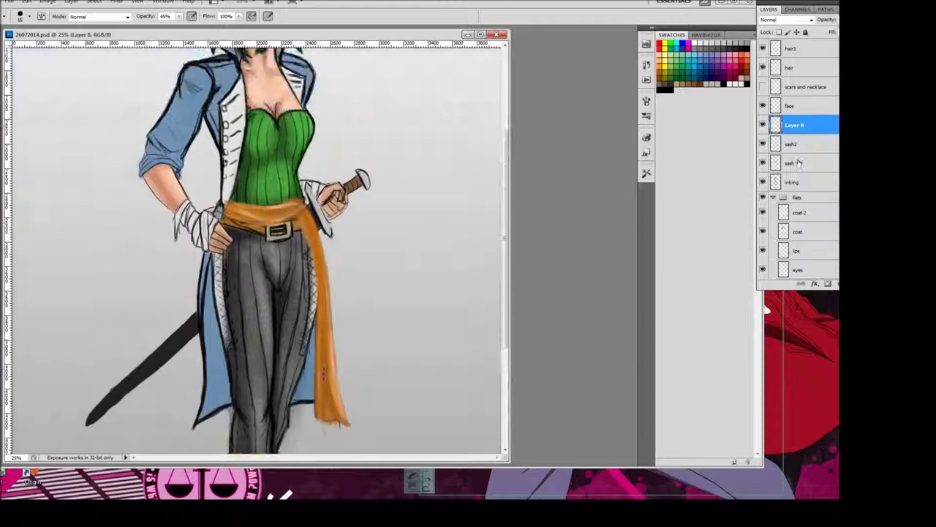
{"action": "left_click", "coordinate": [799, 144]}
{"action": "left_click", "coordinate": [801, 231]}
{"action": "key", "text": "ctrl+shift+alt+n"}
Step: Shade the knot end of the sash's waistband on Layer 8, raising the brush opacity to 100% and the size to 30 px
{"action": "scroll", "coordinate": [510, 197], "scroll_direction": "up", "scroll_amount": 1}
{"action": "left_click_drag", "start_coordinate": [510, 197], "coordinate": [496, 255]}
{"action": "left_click", "coordinate": [794, 126]}
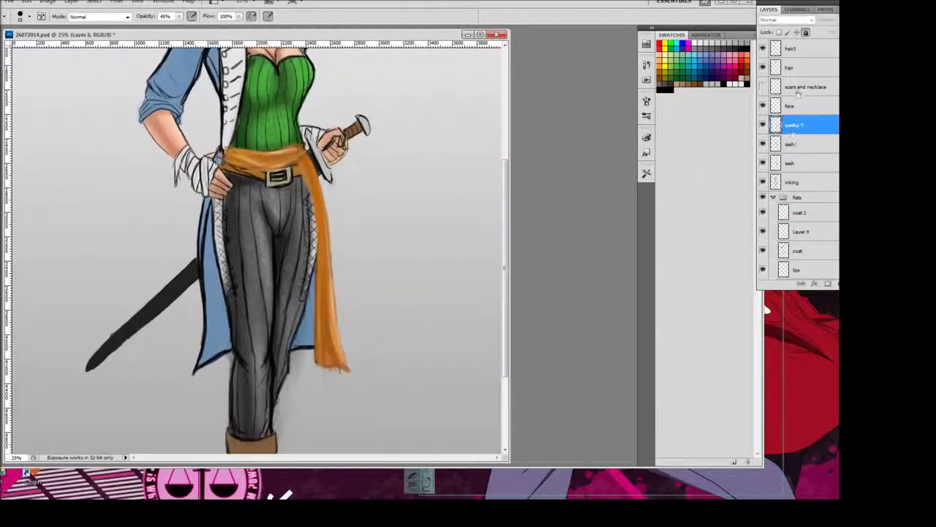
{"action": "key", "text": "ctrl+plus"}
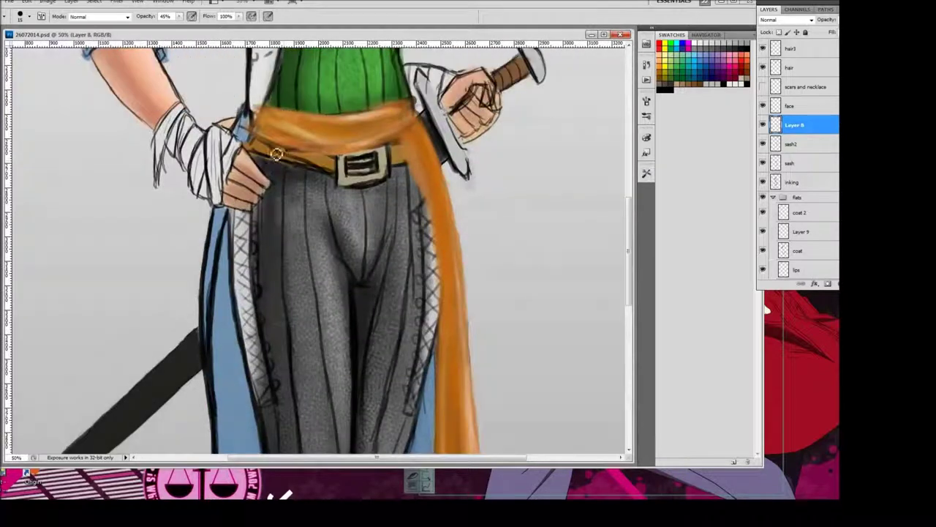
{"action": "left_click", "coordinate": [387, 140]}
{"action": "left_click", "coordinate": [516, 63]}
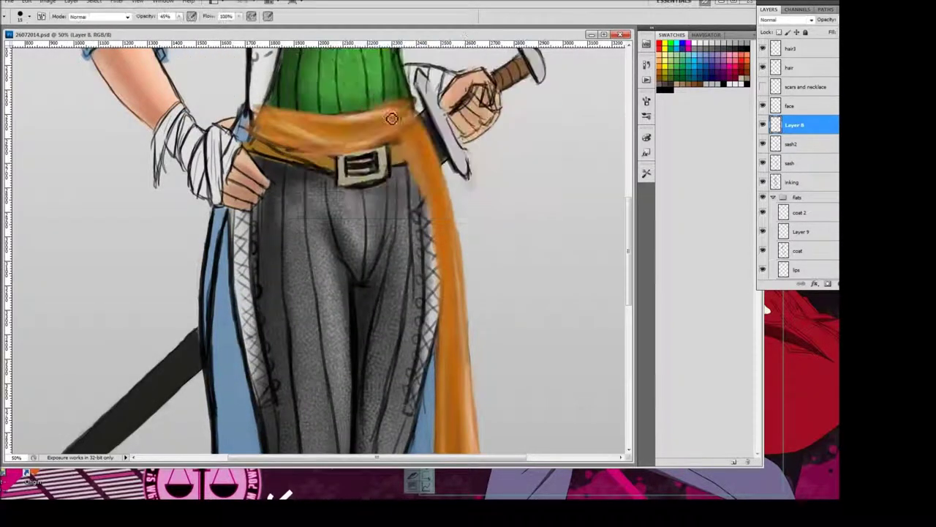
{"action": "left_click_drag", "start_coordinate": [178, 16], "coordinate": [211, 28]}
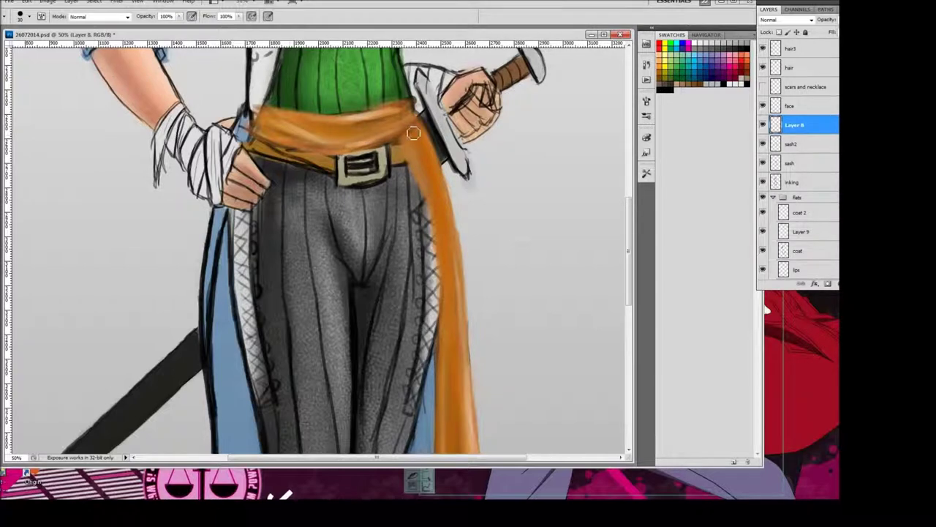
Step: Draw thin darker edge and fold lines along the sash's bottom hem and waistband with a square 10 px brush
{"action": "scroll", "coordinate": [439, 227], "scroll_direction": "down", "scroll_amount": 5}
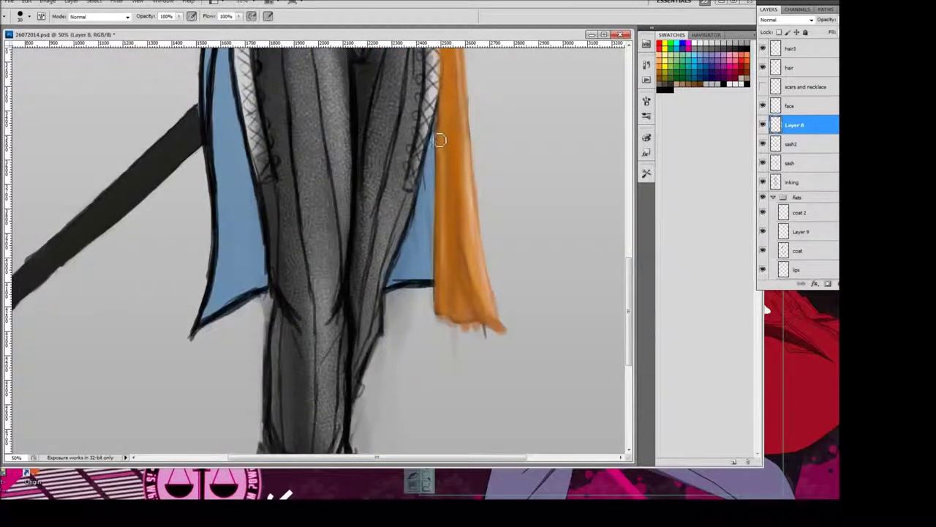
{"action": "key", "text": "bracketleft"}
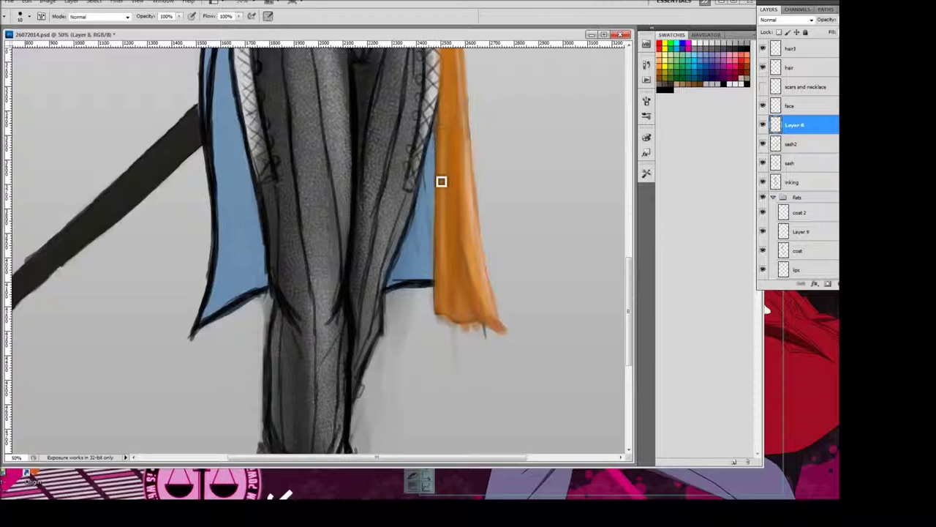
{"action": "left_click_drag", "start_coordinate": [466, 332], "coordinate": [505, 324]}
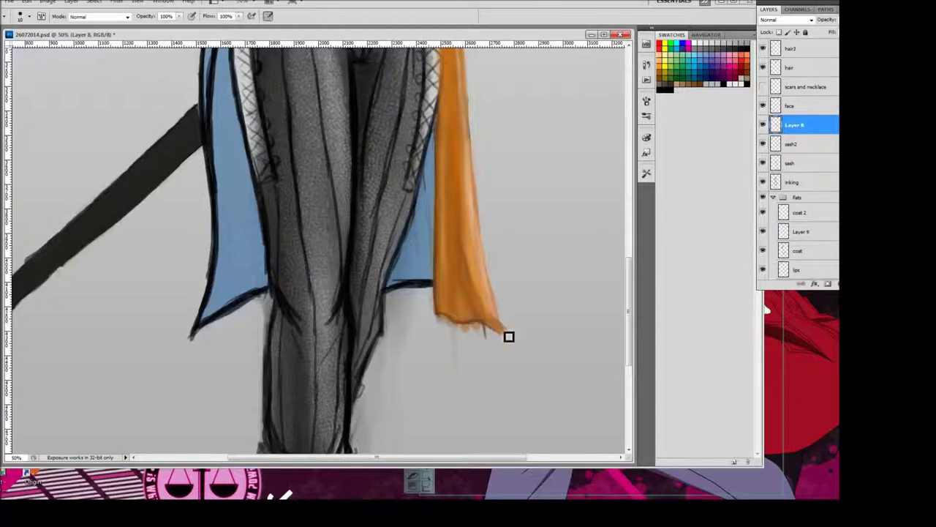
{"action": "scroll", "coordinate": [453, 243], "scroll_direction": "up", "scroll_amount": 5}
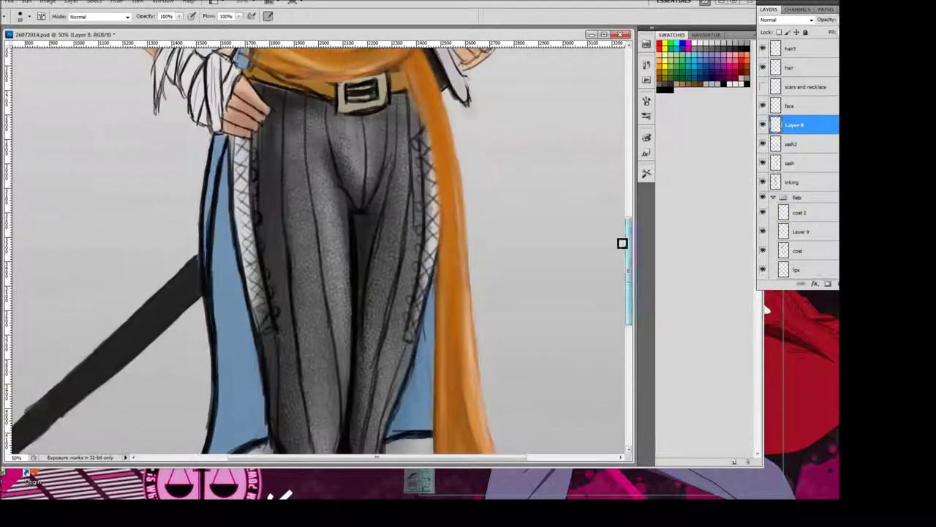
{"action": "scroll", "coordinate": [439, 307], "scroll_direction": "up", "scroll_amount": 3}
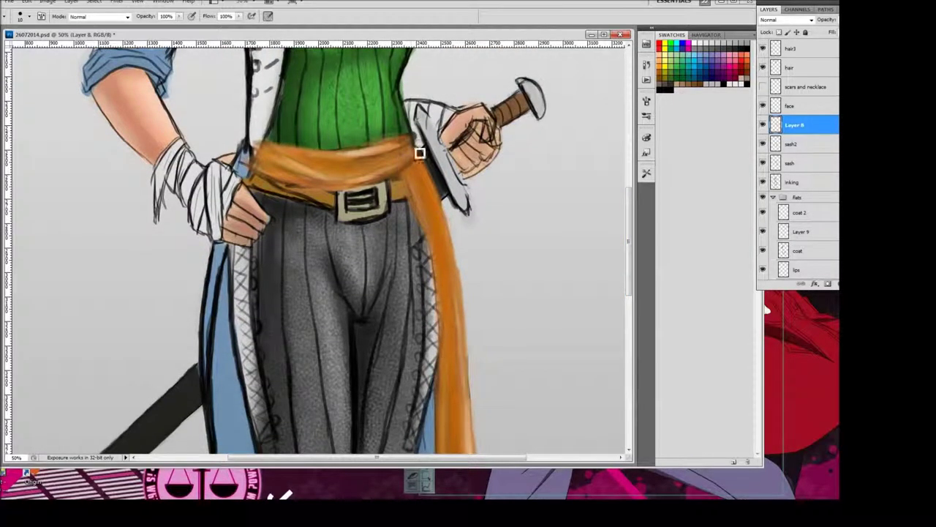
{"action": "mouse_move", "coordinate": [290, 182]}
{"action": "left_mouse_down"}
{"action": "mouse_move", "coordinate": [316, 187]}
{"action": "mouse_move", "coordinate": [280, 173]}
{"action": "mouse_move", "coordinate": [314, 184]}
{"action": "mouse_move", "coordinate": [296, 162]}
{"action": "mouse_move", "coordinate": [319, 176]}
{"action": "mouse_move", "coordinate": [343, 174]}
{"action": "mouse_move", "coordinate": [294, 159]}
{"action": "mouse_move", "coordinate": [366, 165]}
{"action": "mouse_move", "coordinate": [369, 192]}
{"action": "left_mouse_up"}
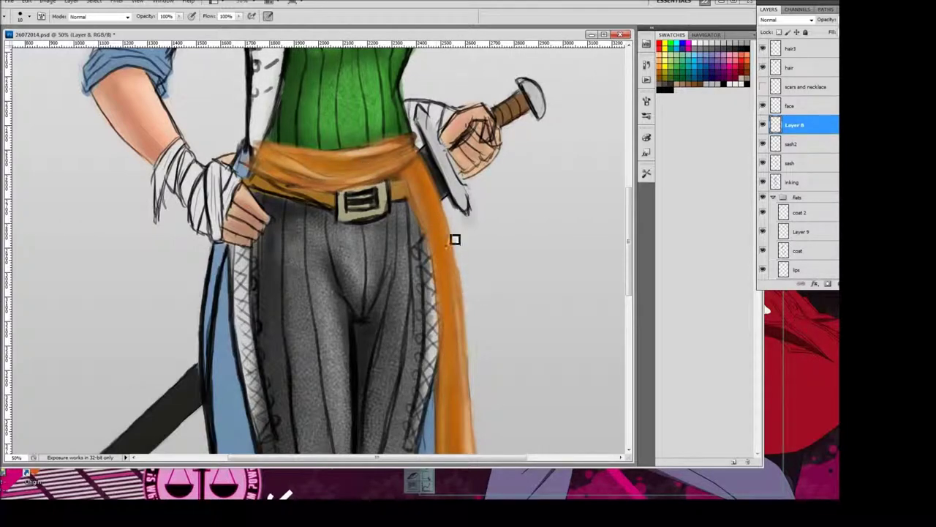
Step: Pick new orange tones and blend the waistband folds of the sash, setting the brush to 45 px and 40% opacity
{"action": "key", "text": "ctrl+minus"}
{"action": "key", "text": "ctrl+minus"}
{"action": "key", "text": "ctrl+minus"}
{"action": "key", "text": "ctrl+plus"}
{"action": "key", "text": "ctrl+plus"}
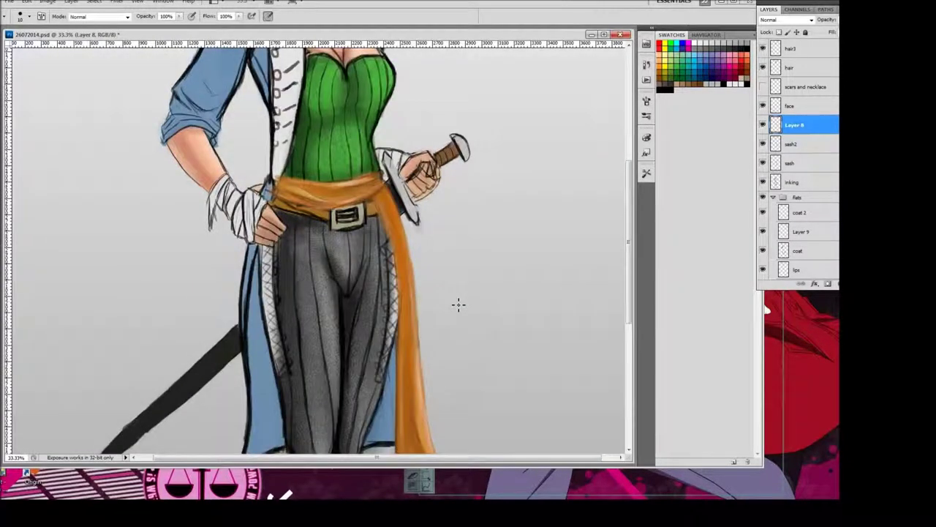
{"action": "key", "text": "ctrl+plus"}
{"action": "mouse_move", "coordinate": [401, 166]}
{"action": "left_mouse_down"}
{"action": "mouse_move", "coordinate": [329, 182]}
{"action": "mouse_move", "coordinate": [386, 176]}
{"action": "left_mouse_up"}
{"action": "left_click", "coordinate": [324, 73]}
{"action": "key", "text": "Return"}
{"action": "left_click", "coordinate": [383, 71]}
{"action": "key", "text": "Return"}
{"action": "key", "text": "4"}
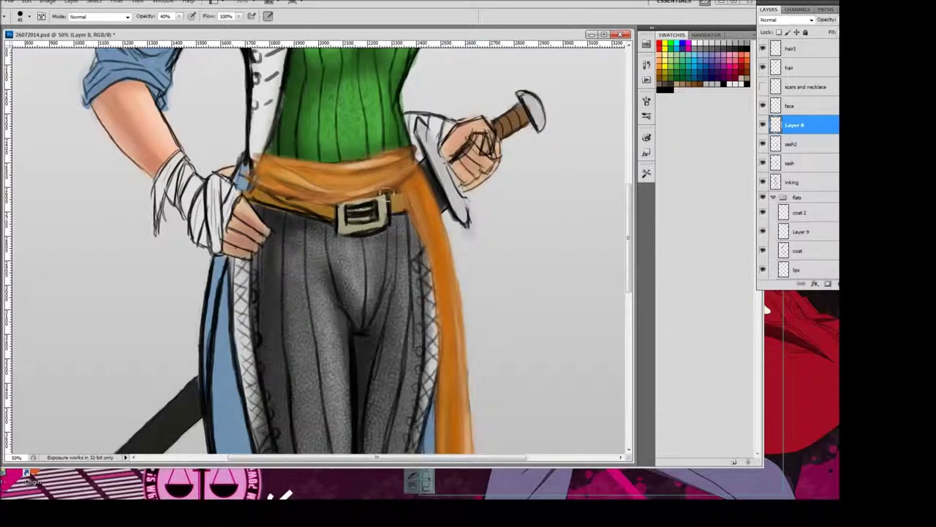
Step: Pick another orange and paint fine fold strokes across the sash's waistband, setting the brush to 9 px and 100% opacity
{"action": "left_click", "coordinate": [381, 84]}
{"action": "key", "text": "Return"}
{"action": "mouse_move", "coordinate": [315, 187]}
{"action": "left_mouse_down"}
{"action": "mouse_move", "coordinate": [369, 176]}
{"action": "mouse_move", "coordinate": [318, 182]}
{"action": "mouse_move", "coordinate": [338, 173]}
{"action": "mouse_move", "coordinate": [359, 191]}
{"action": "mouse_move", "coordinate": [392, 182]}
{"action": "mouse_move", "coordinate": [335, 180]}
{"action": "mouse_move", "coordinate": [416, 165]}
{"action": "mouse_move", "coordinate": [404, 177]}
{"action": "mouse_move", "coordinate": [415, 173]}
{"action": "mouse_move", "coordinate": [275, 163]}
{"action": "mouse_move", "coordinate": [283, 187]}
{"action": "mouse_move", "coordinate": [265, 180]}
{"action": "mouse_move", "coordinate": [277, 185]}
{"action": "mouse_move", "coordinate": [265, 167]}
{"action": "mouse_move", "coordinate": [277, 166]}
{"action": "mouse_move", "coordinate": [252, 183]}
{"action": "left_mouse_up"}
{"action": "key", "text": "0"}
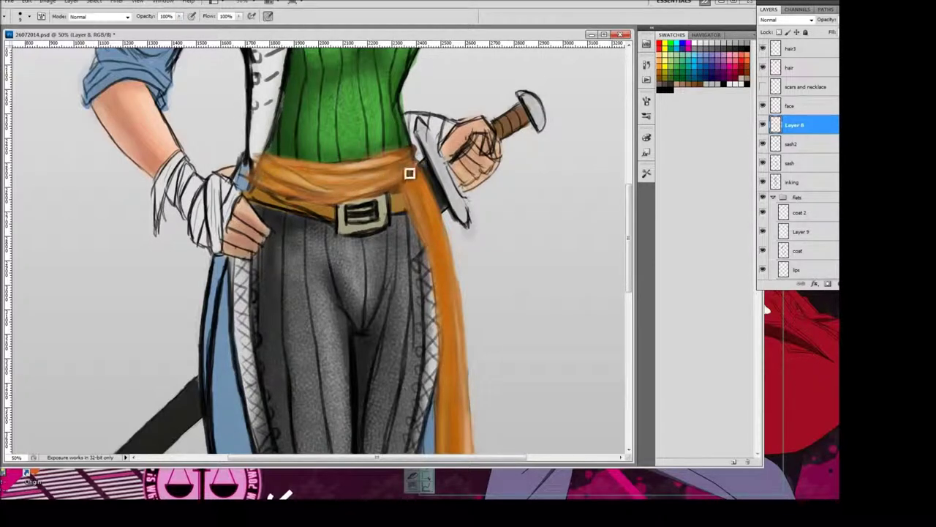
Step: Save the illustration and move its document window to the middle of the workspace
{"action": "key", "text": "ctrl+minus"}
{"action": "key", "text": "ctrl+minus"}
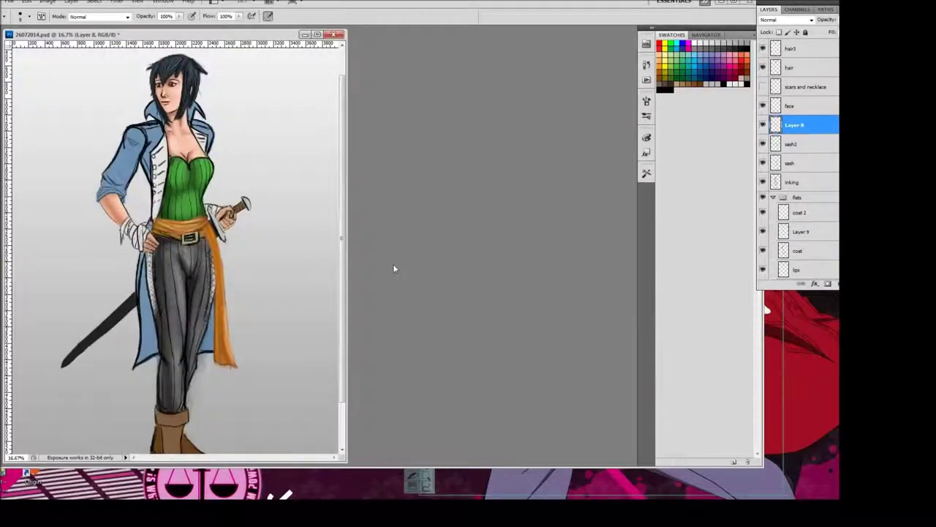
{"action": "scroll", "coordinate": [320, 376], "scroll_direction": "down", "scroll_amount": 1}
{"action": "scroll", "coordinate": [320, 376], "scroll_direction": "up", "scroll_amount": 2}
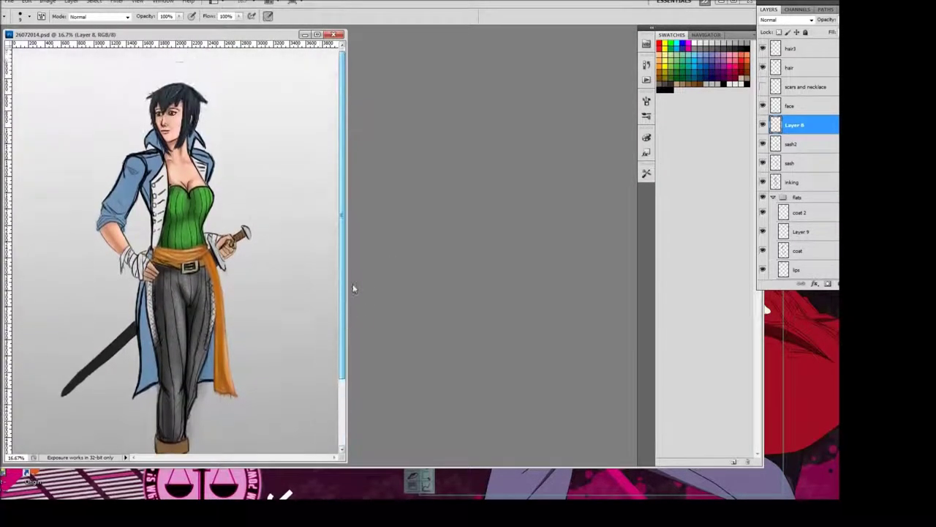
{"action": "left_click_drag", "start_coordinate": [235, 35], "coordinate": [418, 38]}
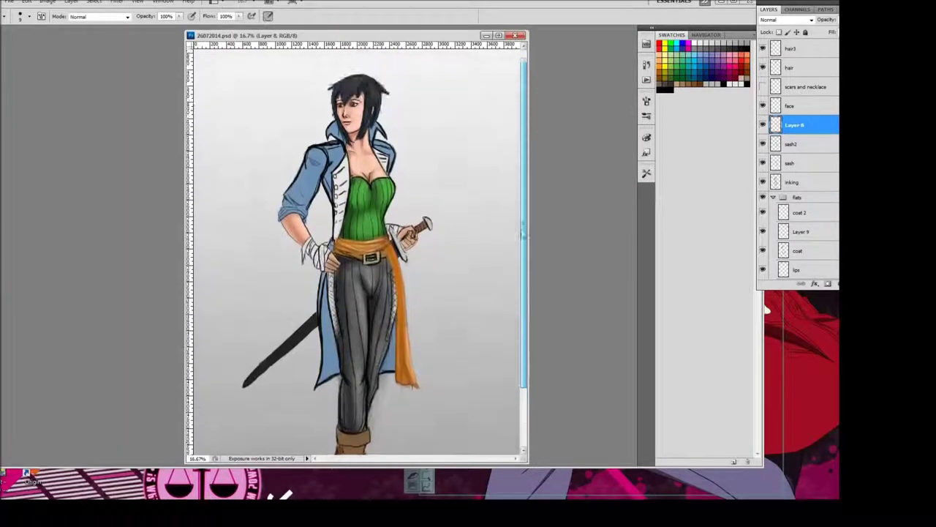